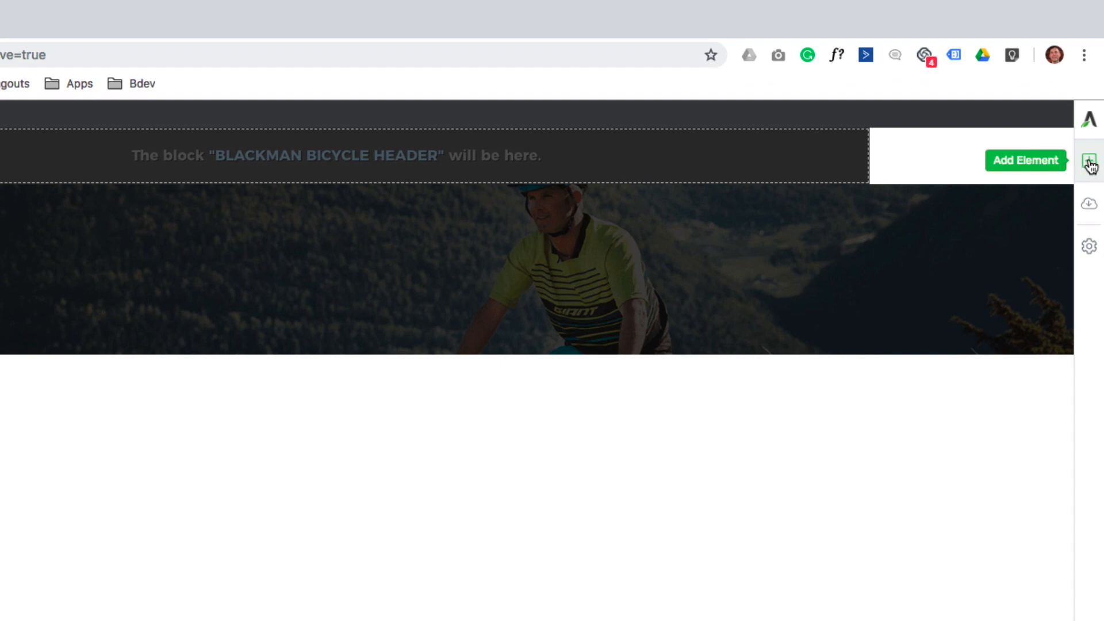
Add the heading 'This is my heading' below the banner.
click(1089, 163)
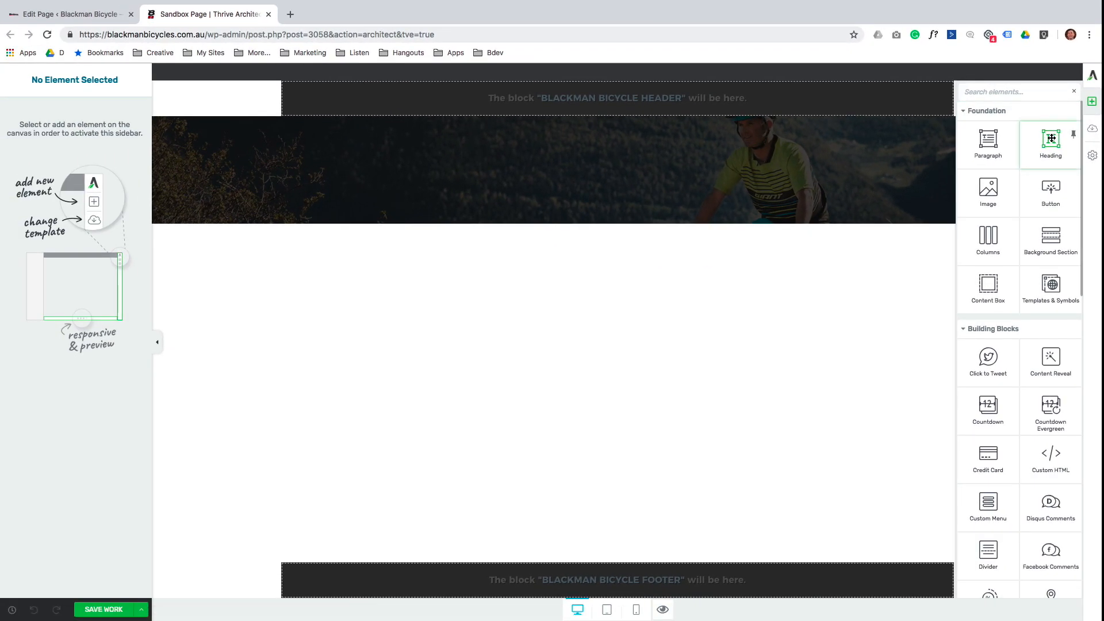
drag(1051, 138, 572, 278)
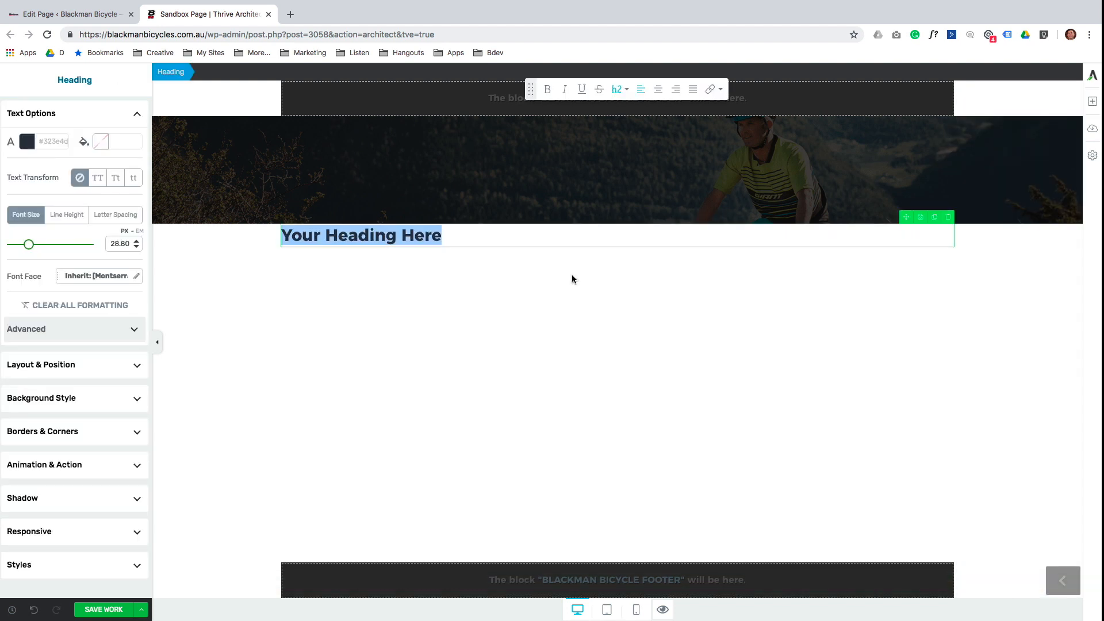
text(This is my he)
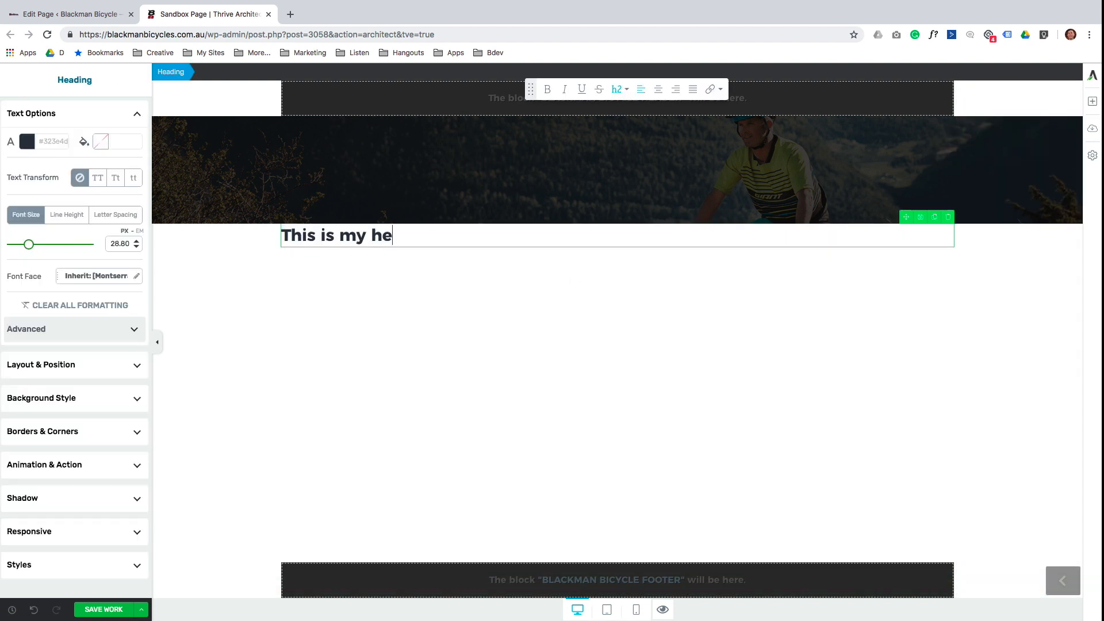
text(ading)
click(642, 276)
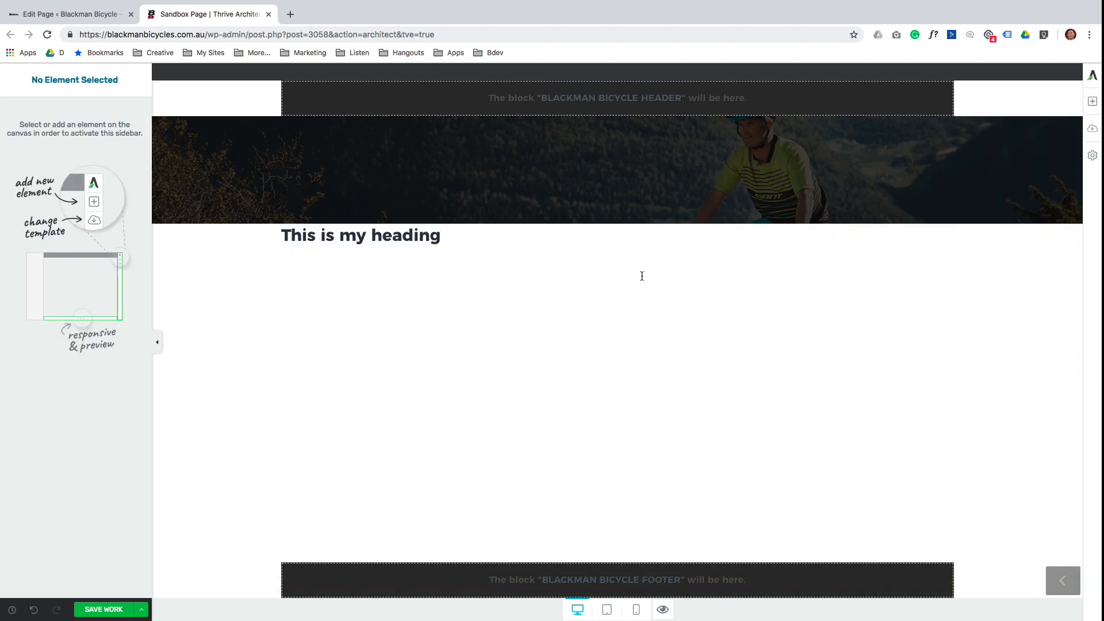
Add the paragraph 'This is some text on the page.' beneath the heading.
click(1093, 102)
drag(990, 145, 397, 277)
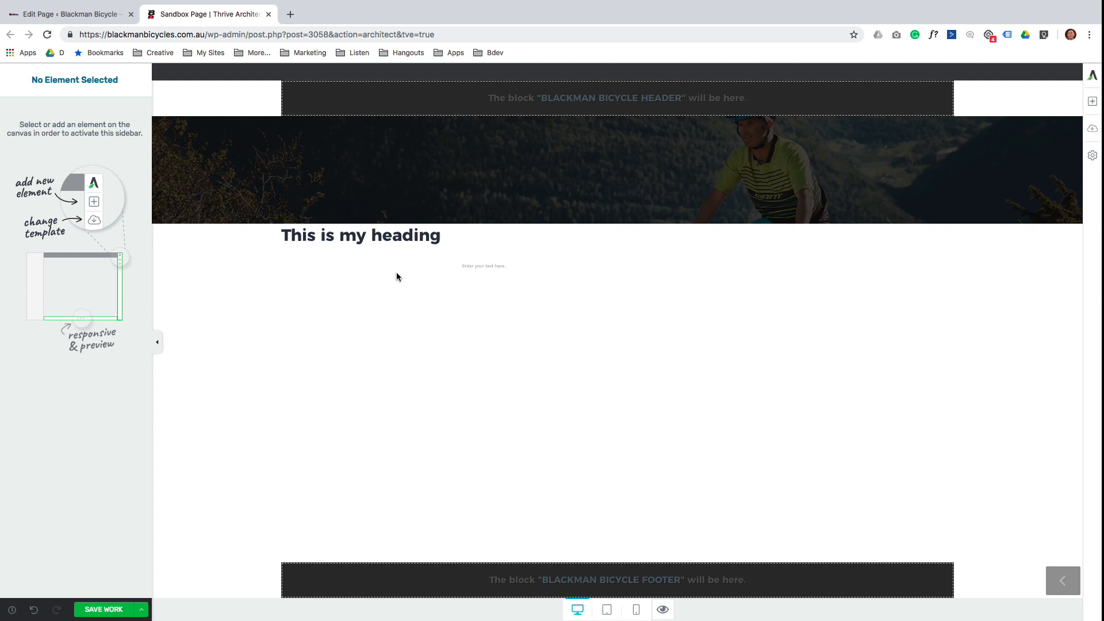
text(This is some text on the page.)
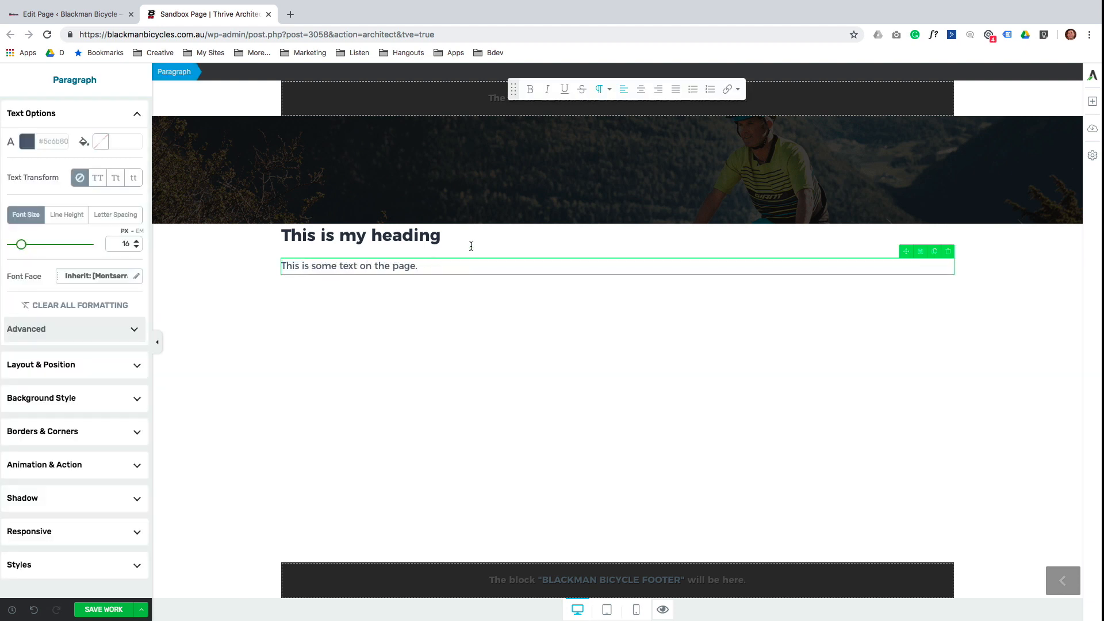
click(1092, 102)
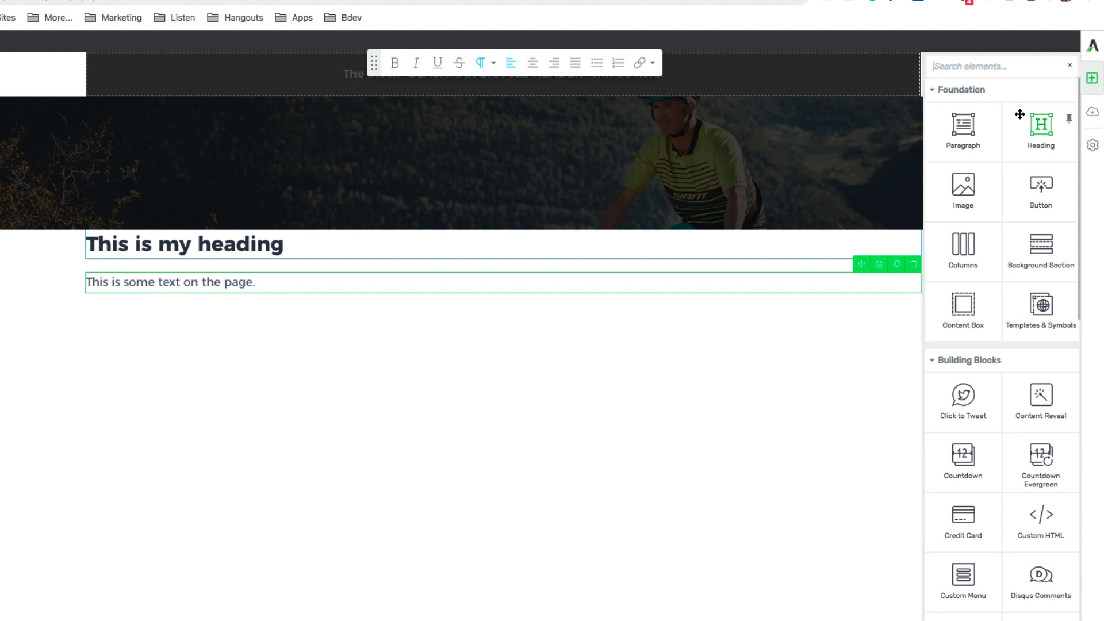
Insert the green e-bike photo below the paragraph and save the page.
drag(965, 187, 201, 293)
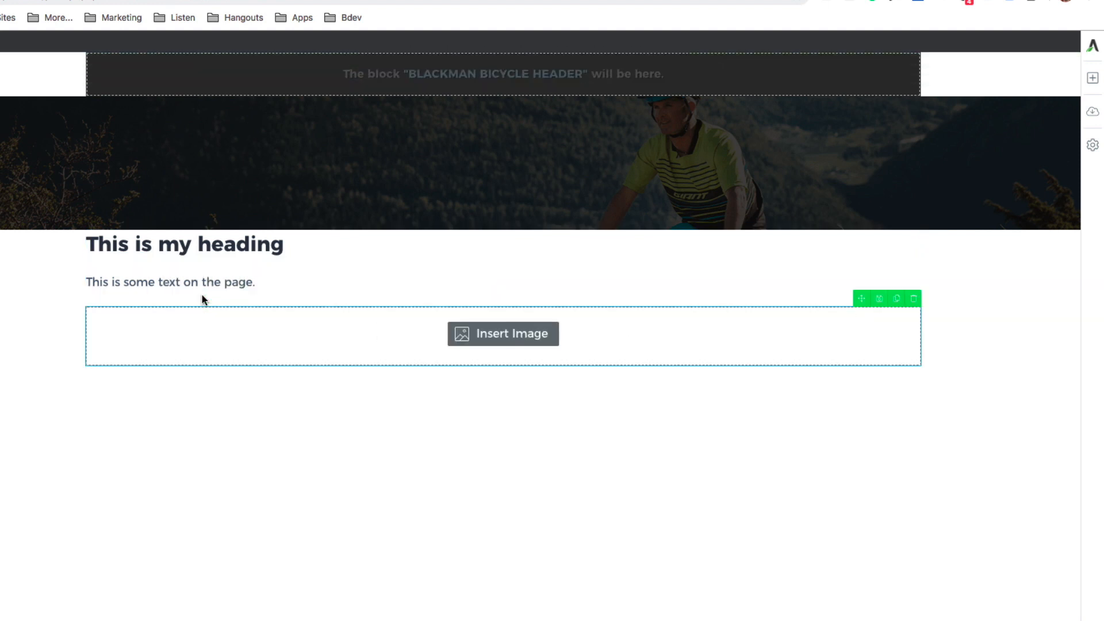
click(0, 214)
click(1027, 587)
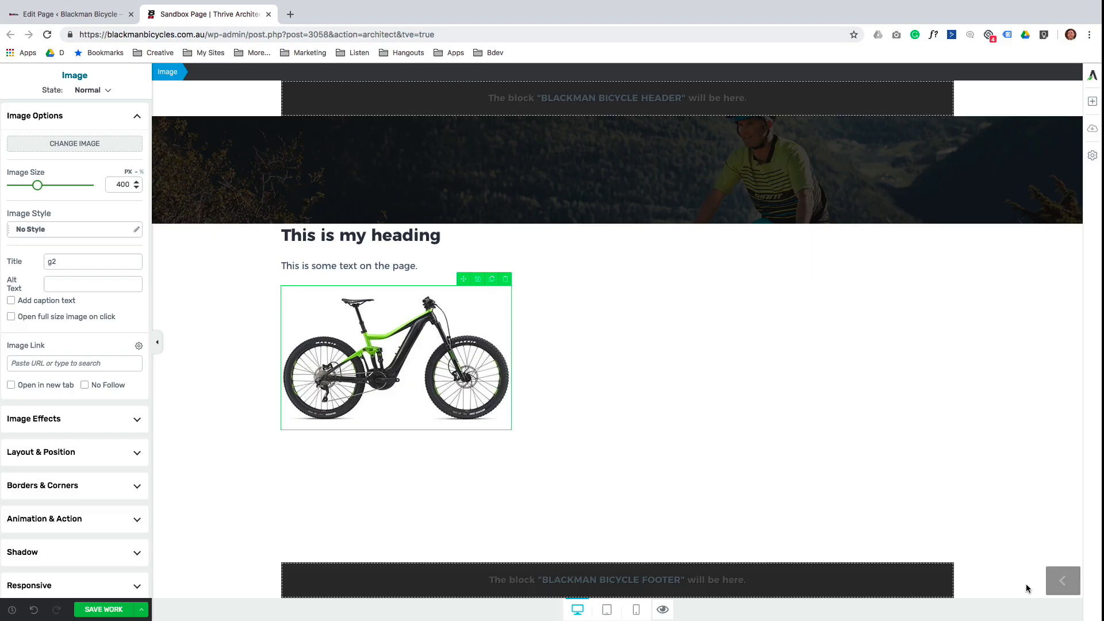
click(734, 423)
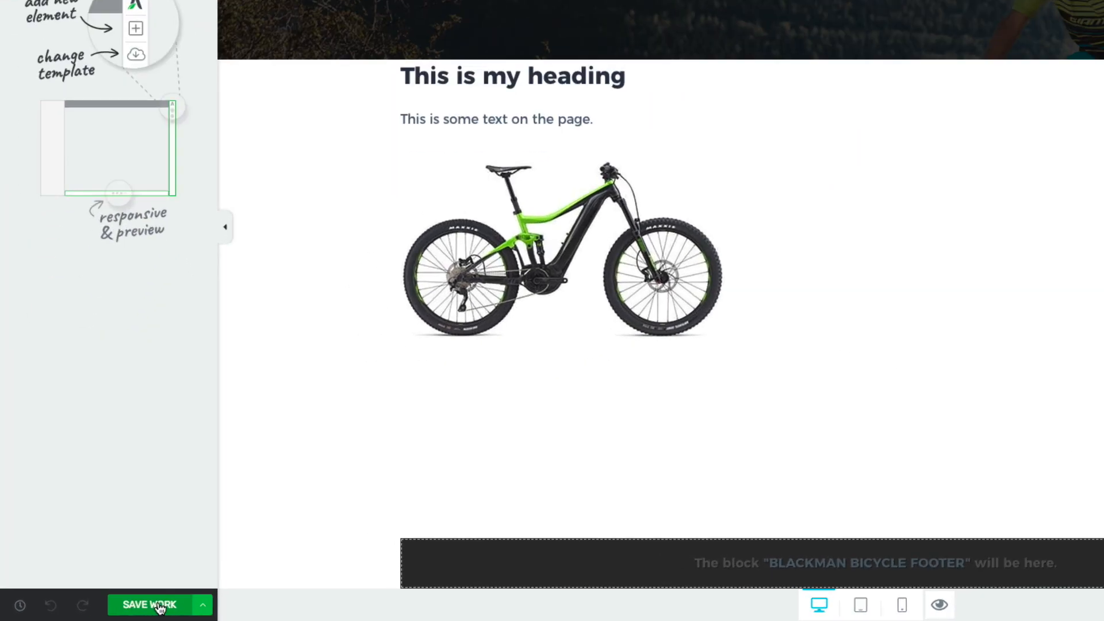
click(110, 610)
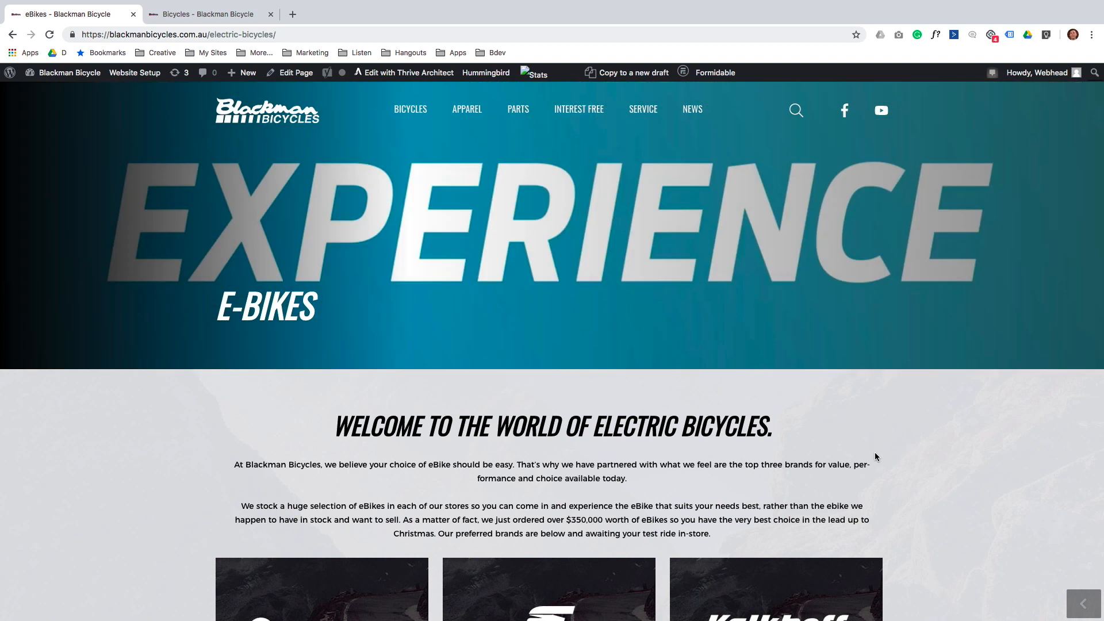
Scroll through the live eBikes page's Giant and Focus sections.
scroll(877, 457, down, 5)
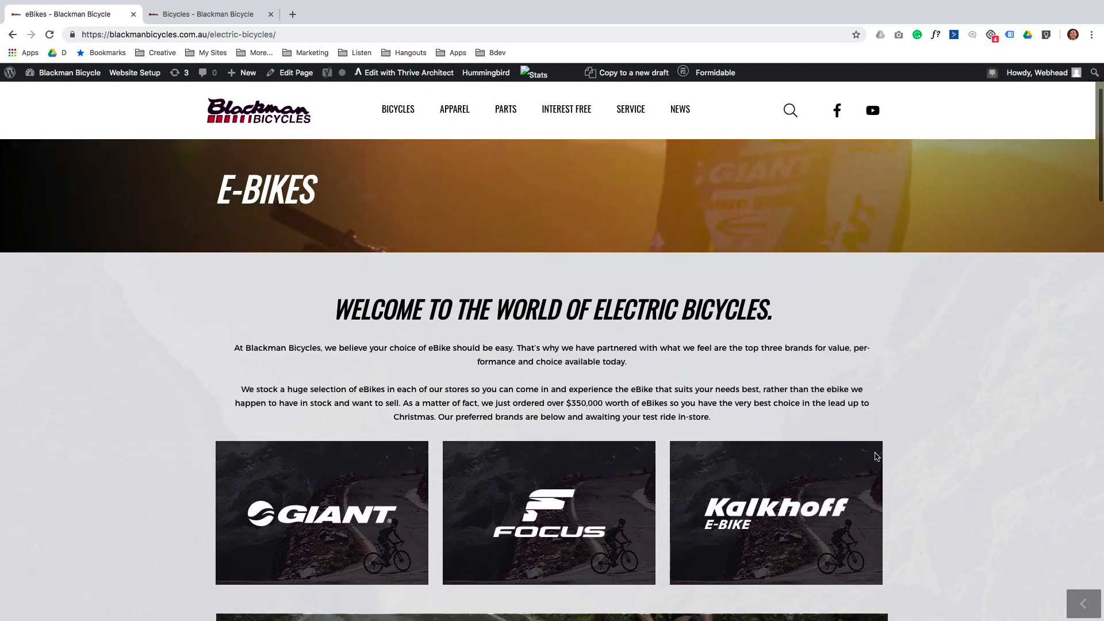
scroll(877, 457, down, 4)
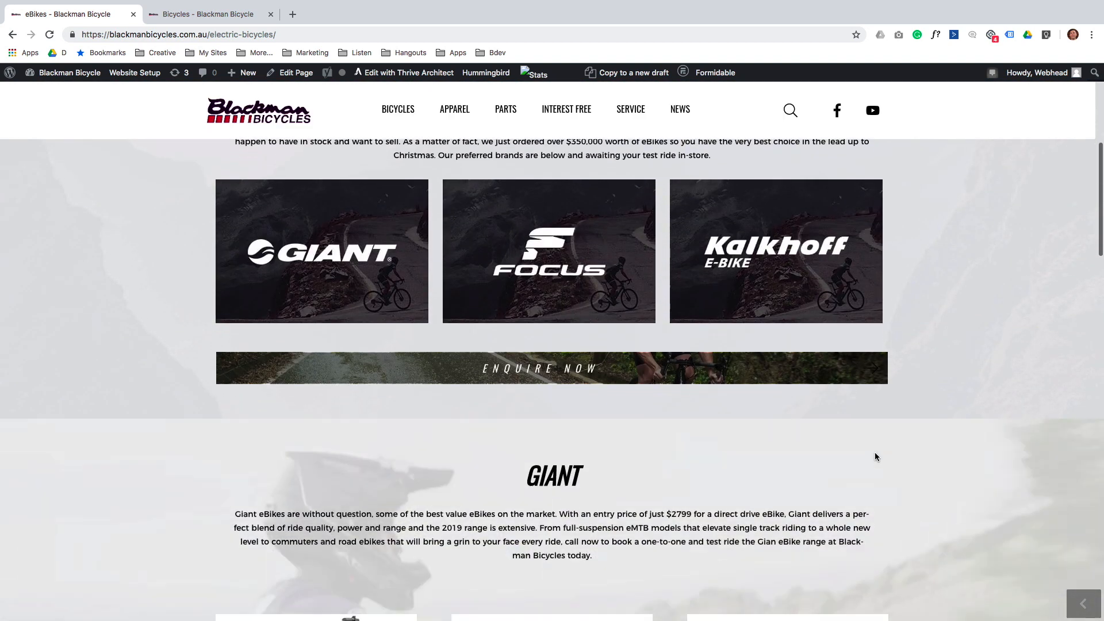
scroll(875, 457, down, 5)
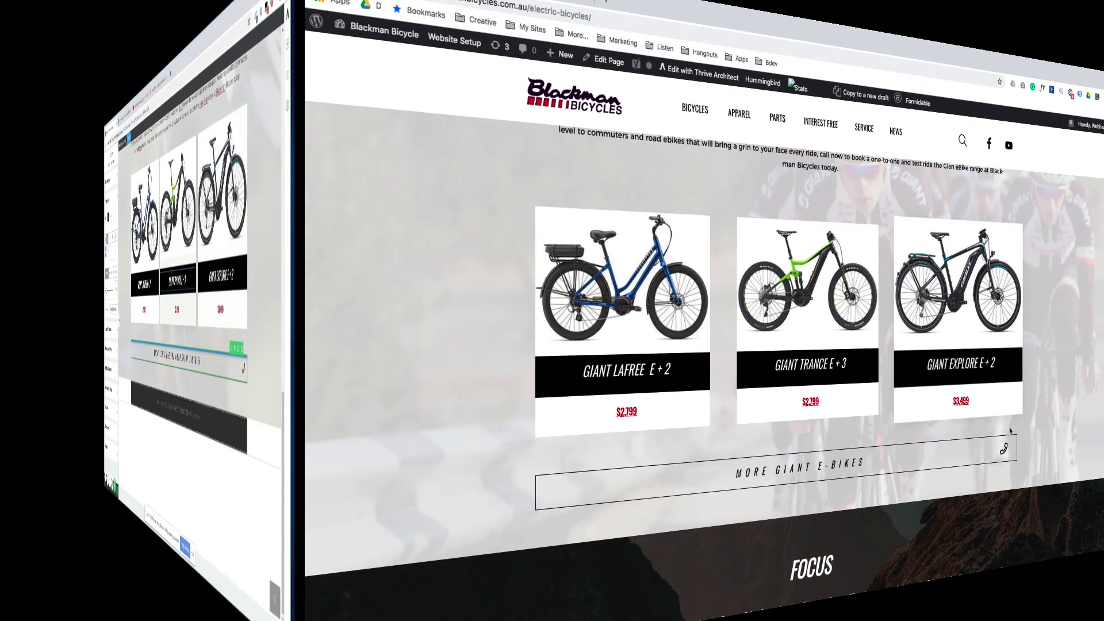
scroll(929, 452, down, 5)
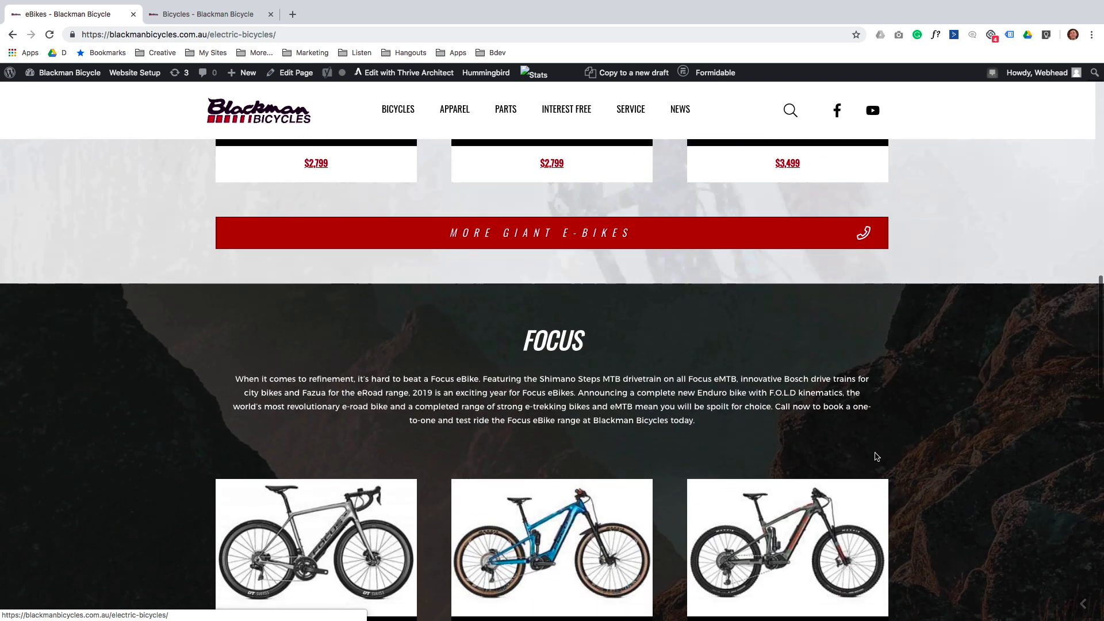
scroll(875, 456, down, 9)
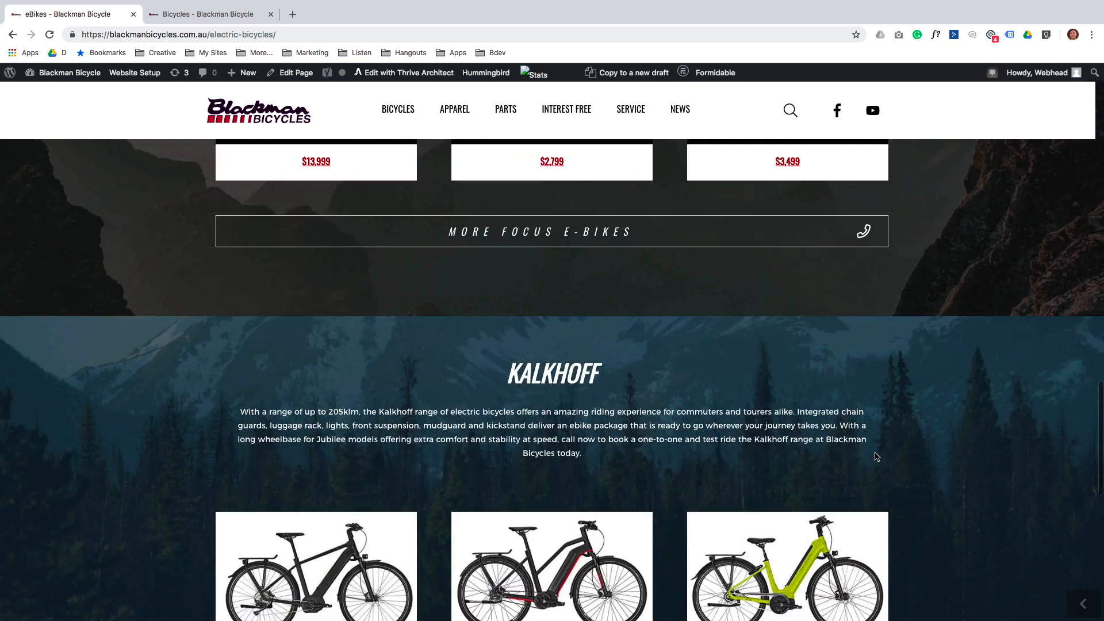
scroll(875, 456, down, 2)
Create a new page titled 'Road Bicycles' and save it as a draft.
mouse_move(248, 82)
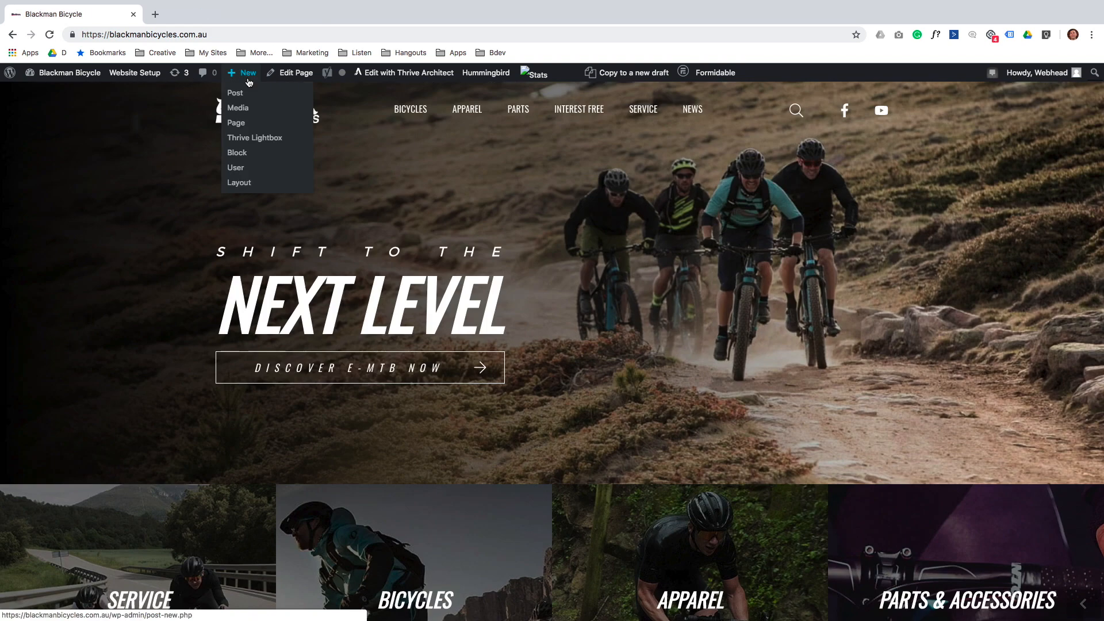
click(236, 123)
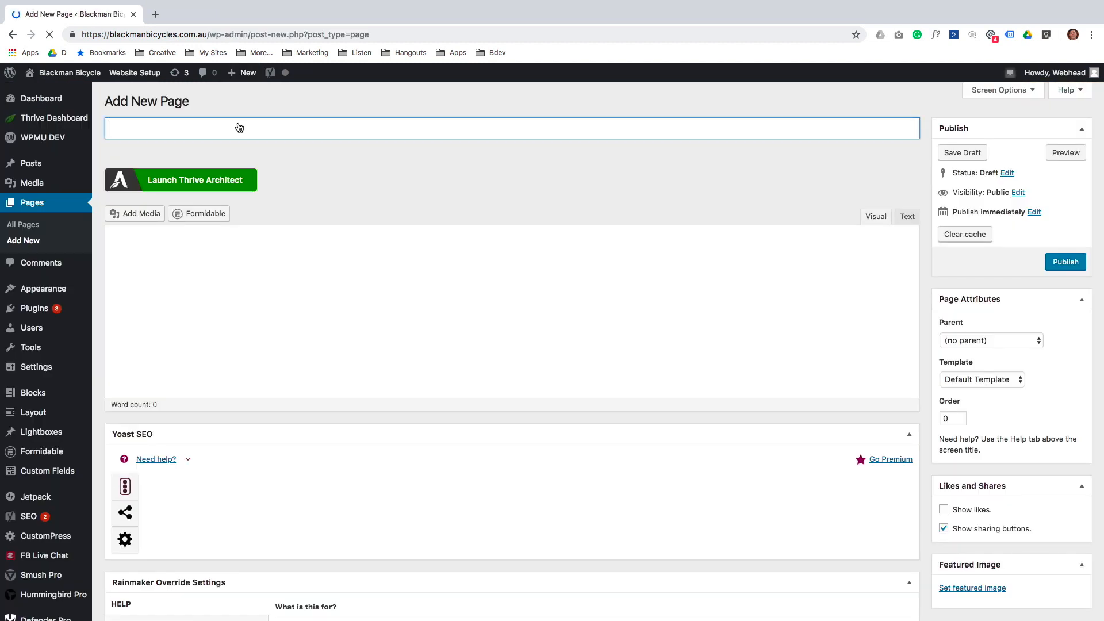
text(Road Bicycles)
key(Return)
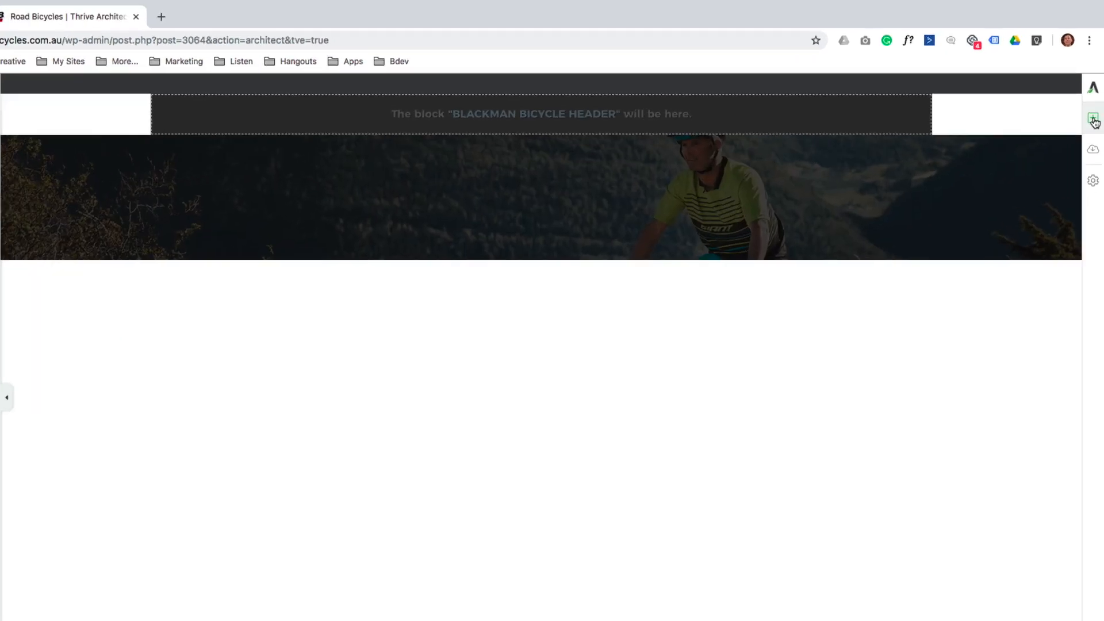
Insert the Welcome Panel template as a block below the banner.
click(1093, 119)
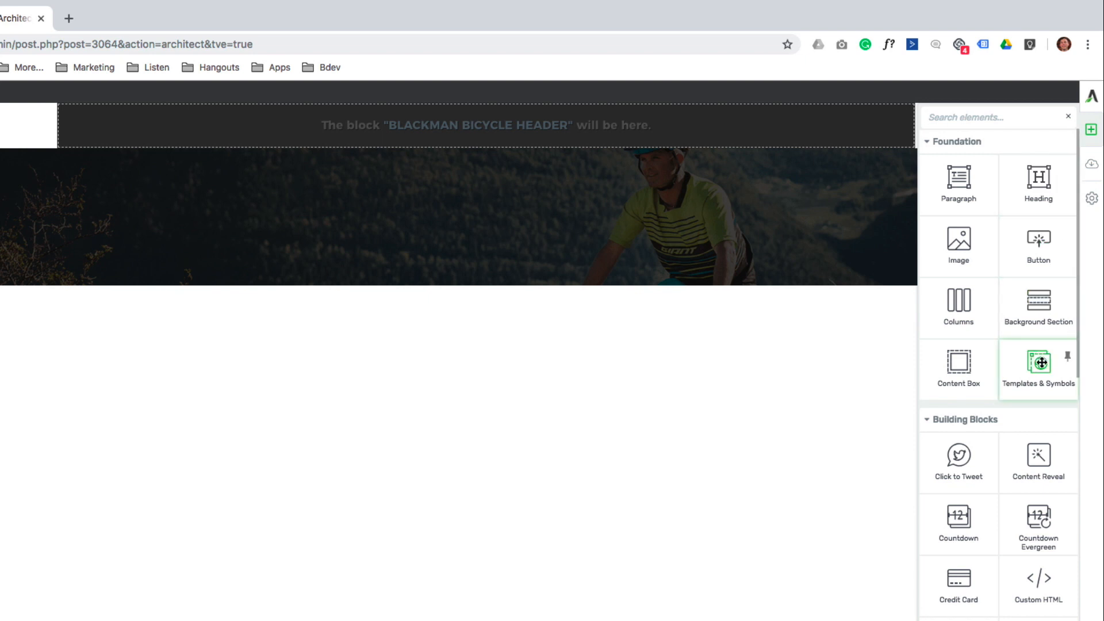
drag(1024, 361, 505, 327)
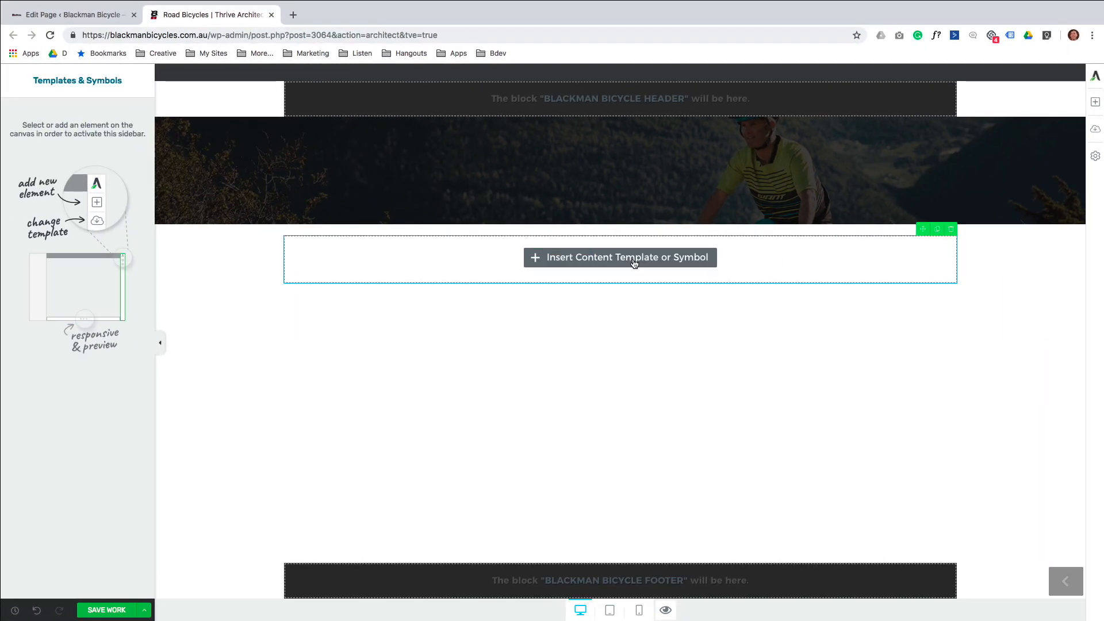
click(634, 263)
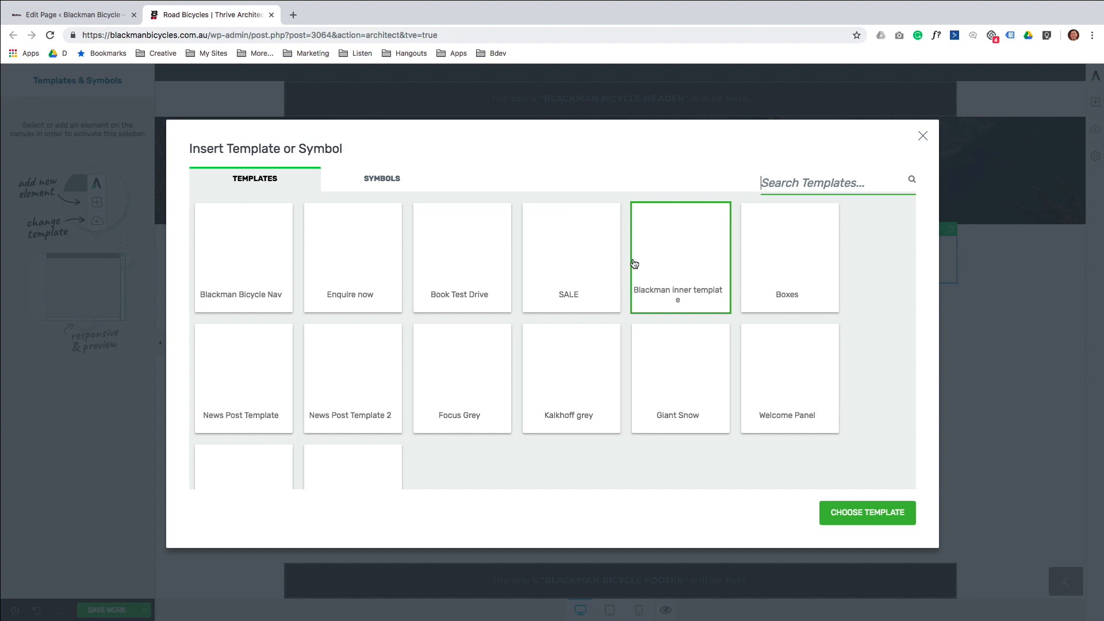
click(715, 362)
click(766, 384)
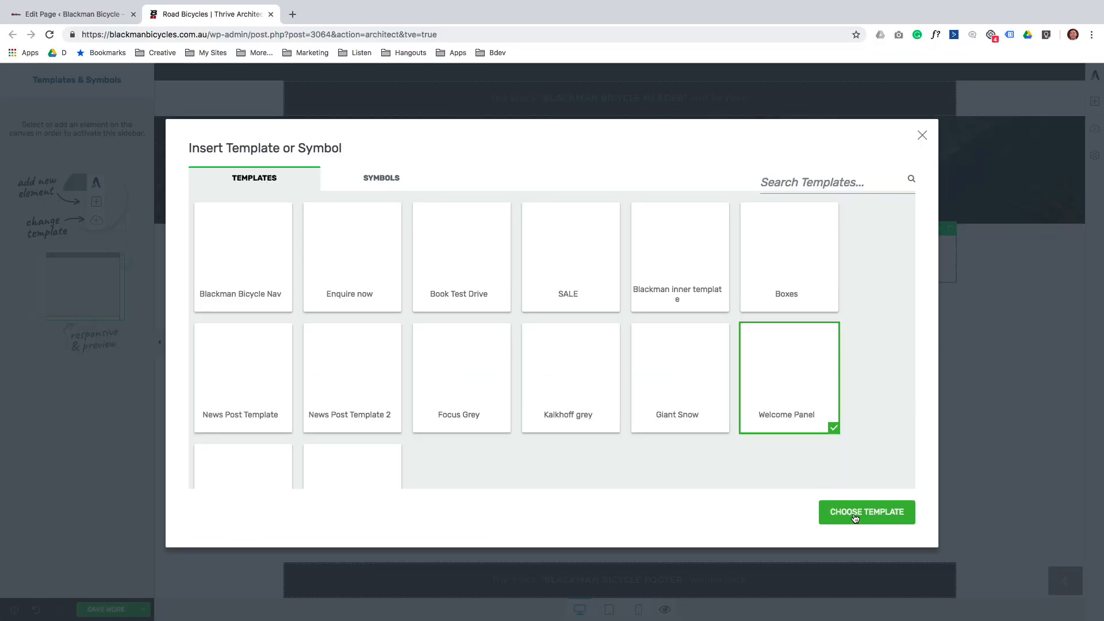
click(856, 518)
drag(661, 282, 735, 283)
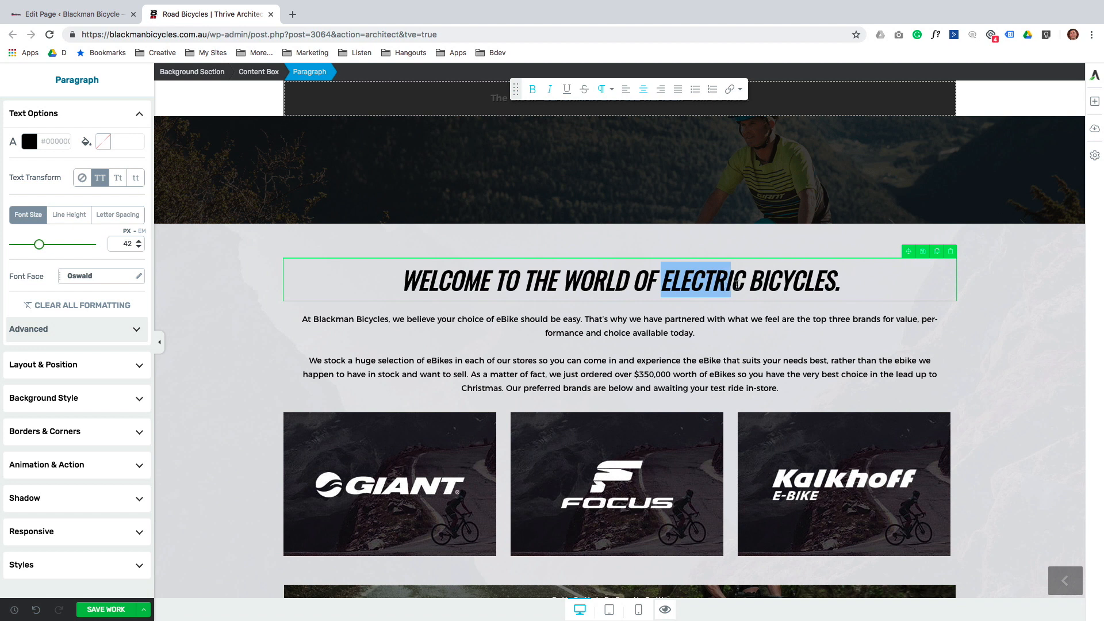
Change ELECTRIC to ROAD in the heading and make the intro 'This text can say whatever you like!'.
text(ROAD)
drag(302, 320, 792, 389)
text(This text can say whatever you like!)
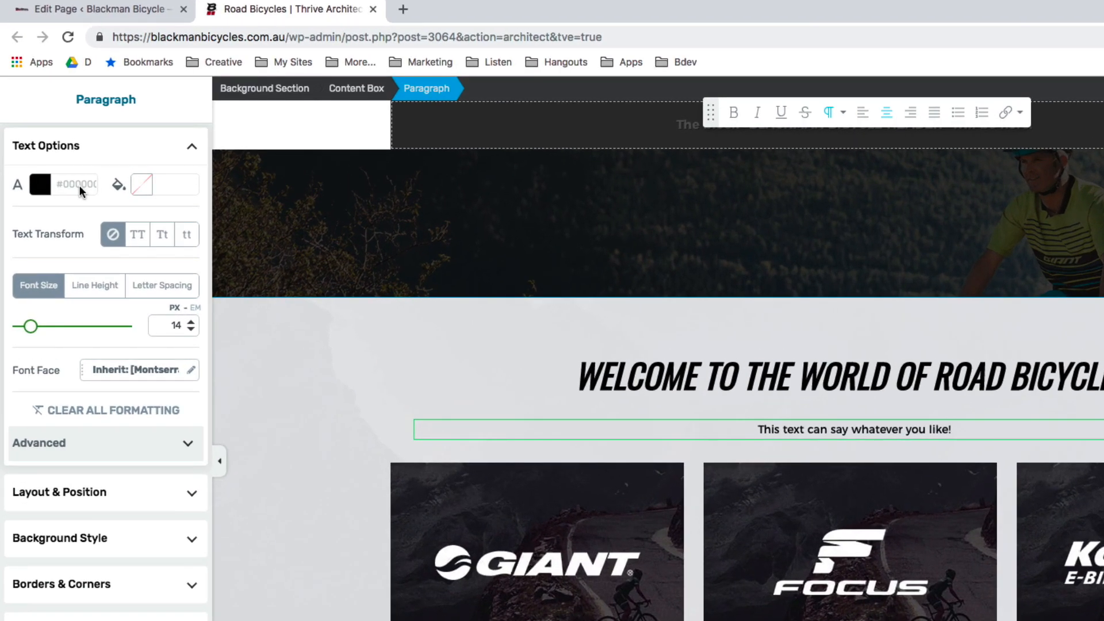
click(89, 494)
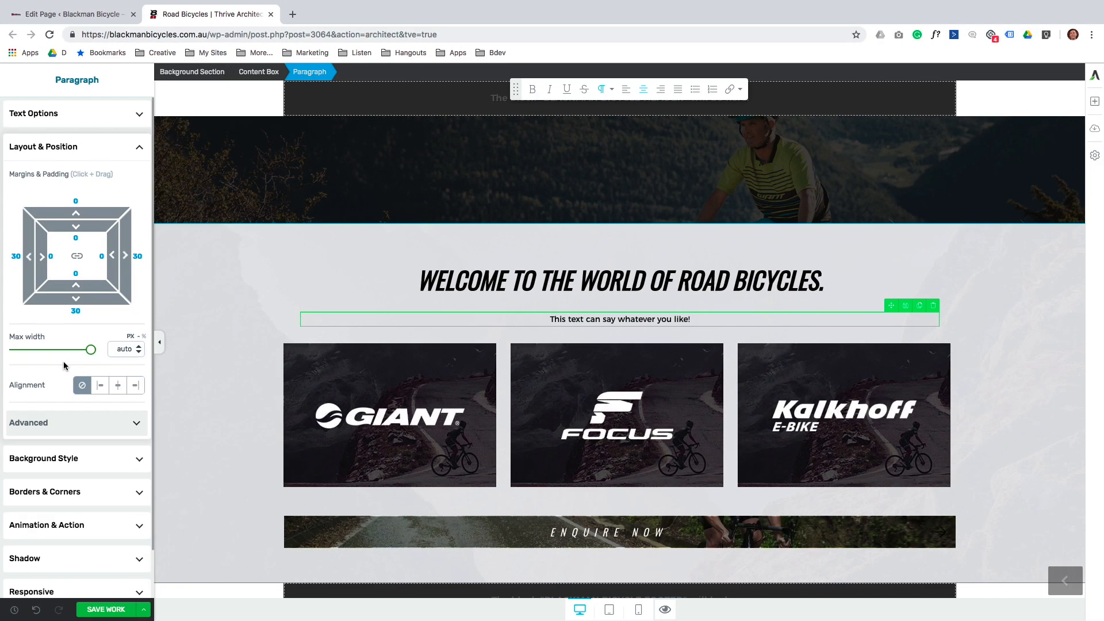
click(93, 620)
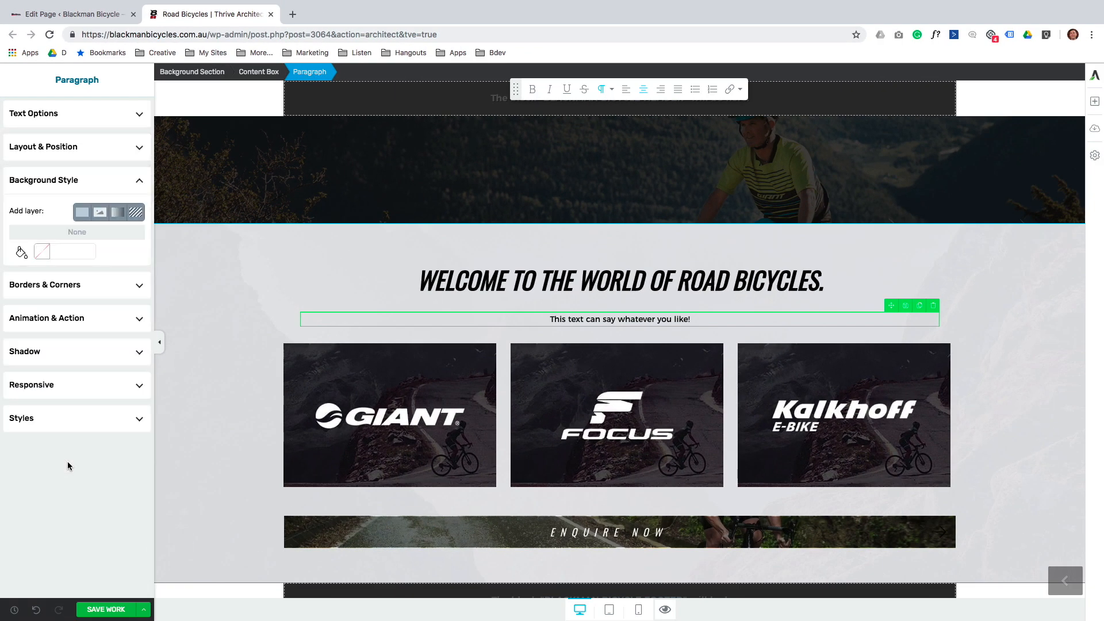
click(401, 424)
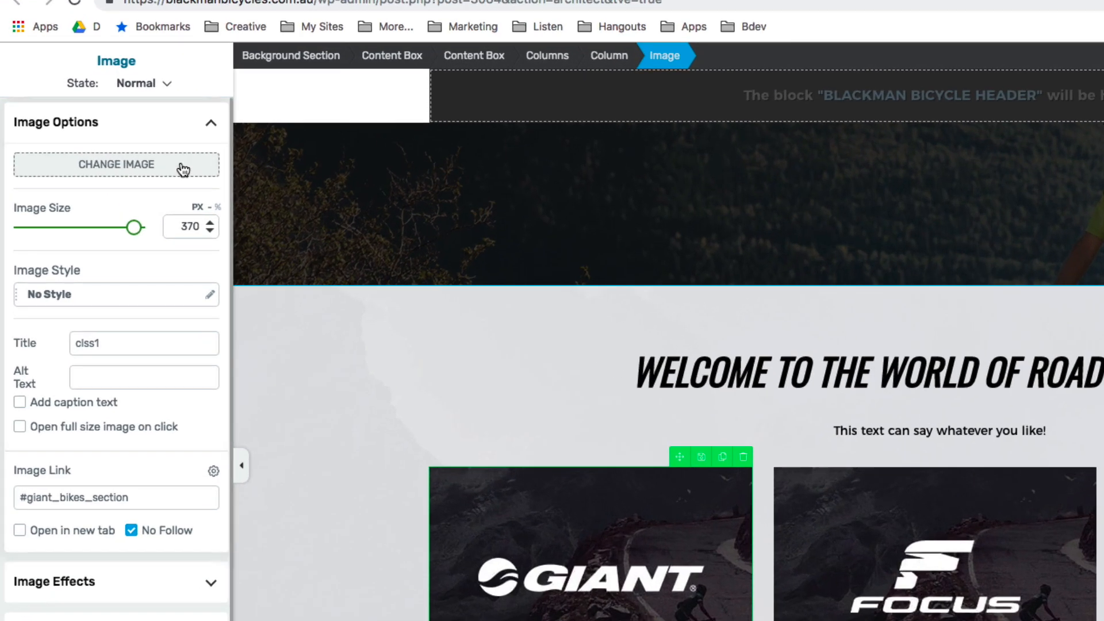
Upload three road-bike photos and replace the Giant image with one of them.
click(180, 165)
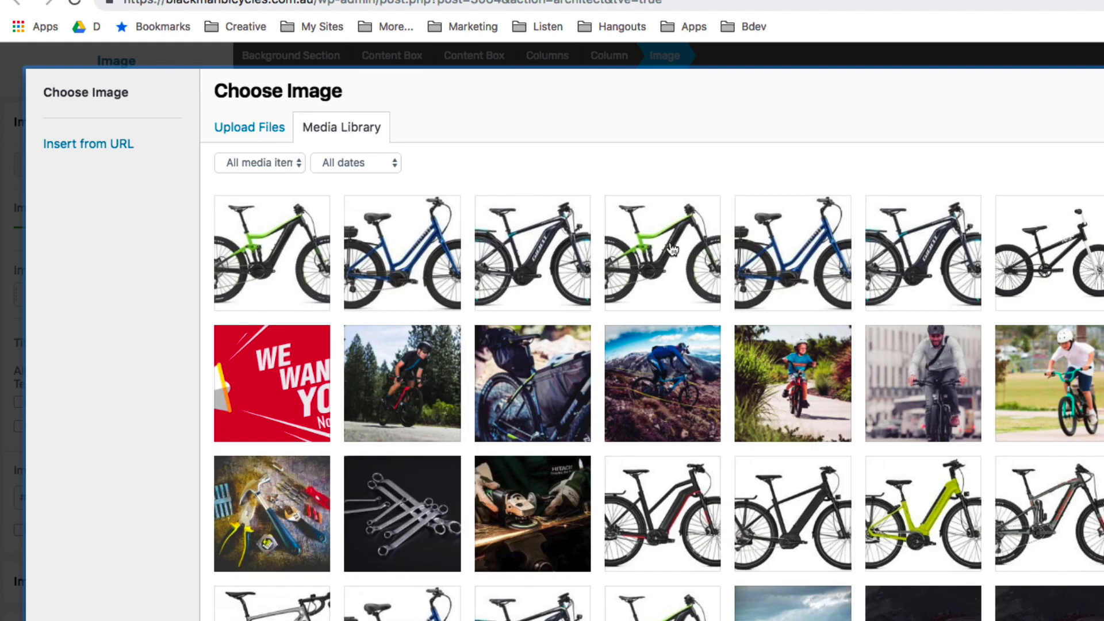
click(254, 131)
click(609, 320)
click(494, 47)
click(559, 58)
click(694, 59)
shift+click(694, 38)
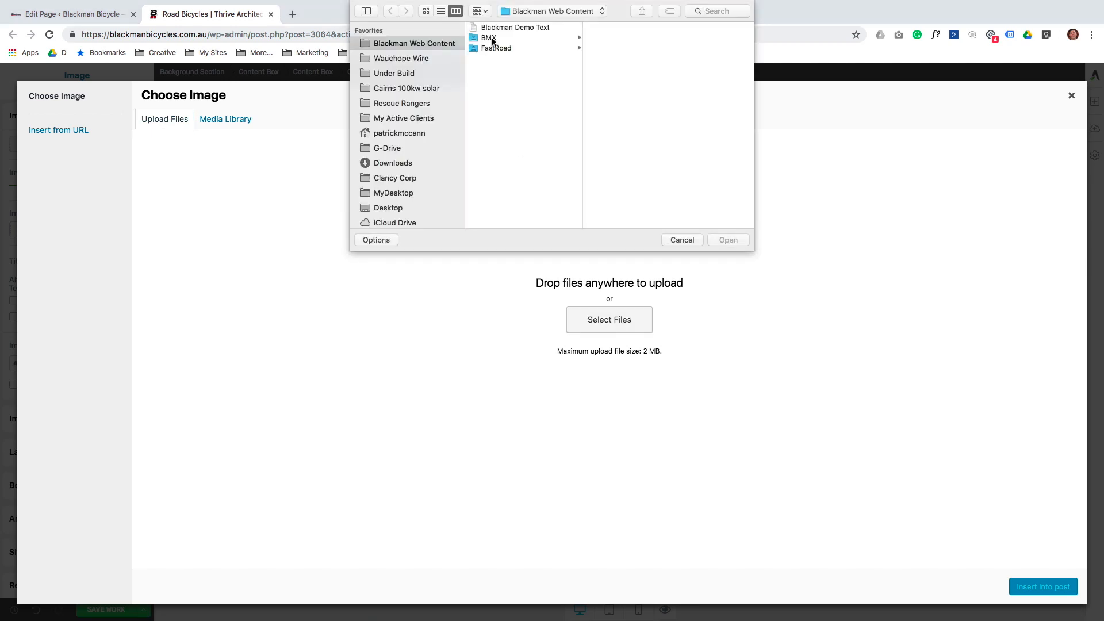
click(727, 240)
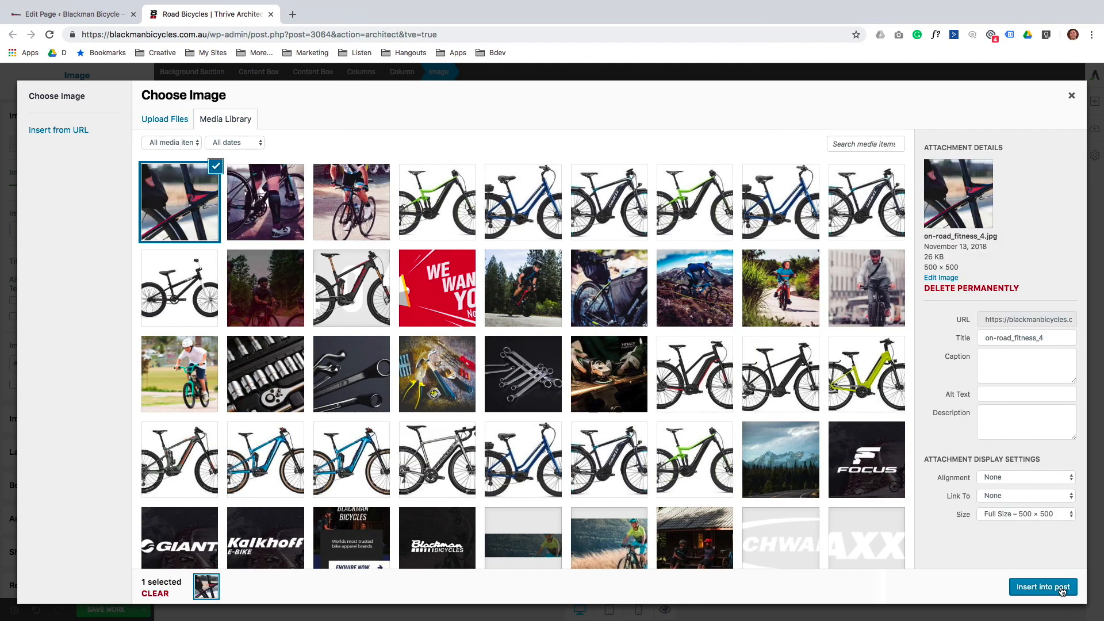
click(1061, 587)
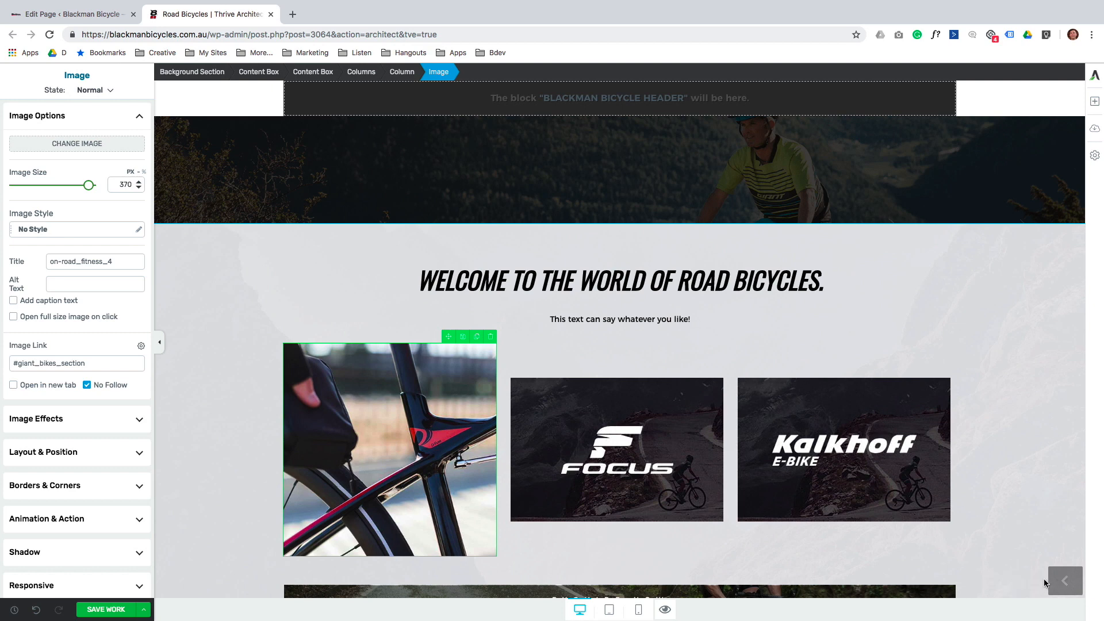
Replace the Focus image with the on-road_fitness_2 photo.
click(646, 455)
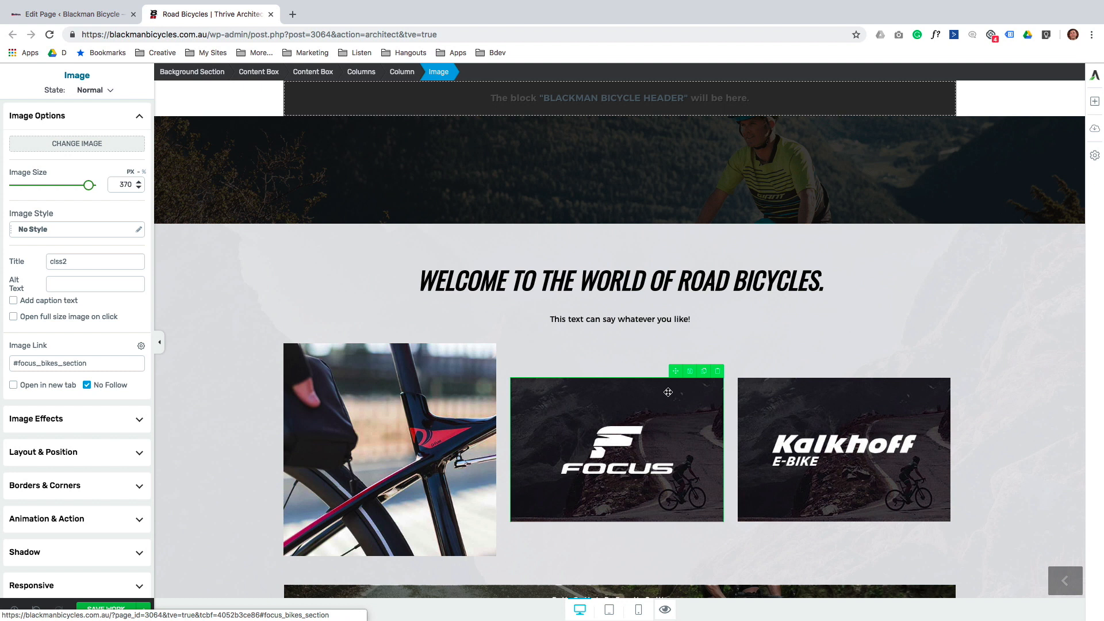
click(88, 143)
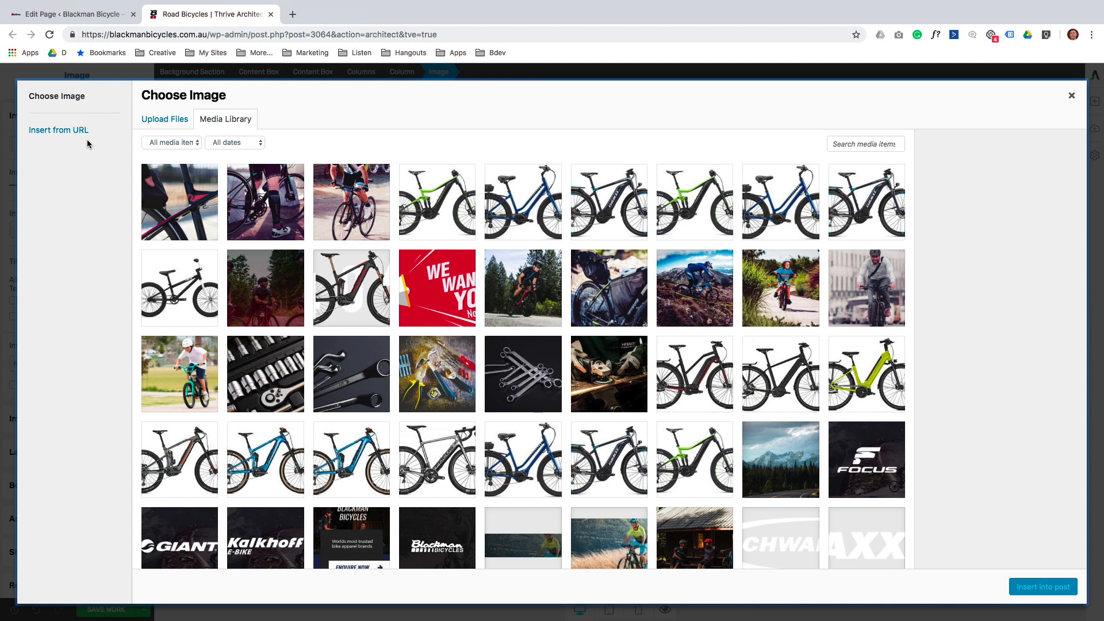
click(260, 197)
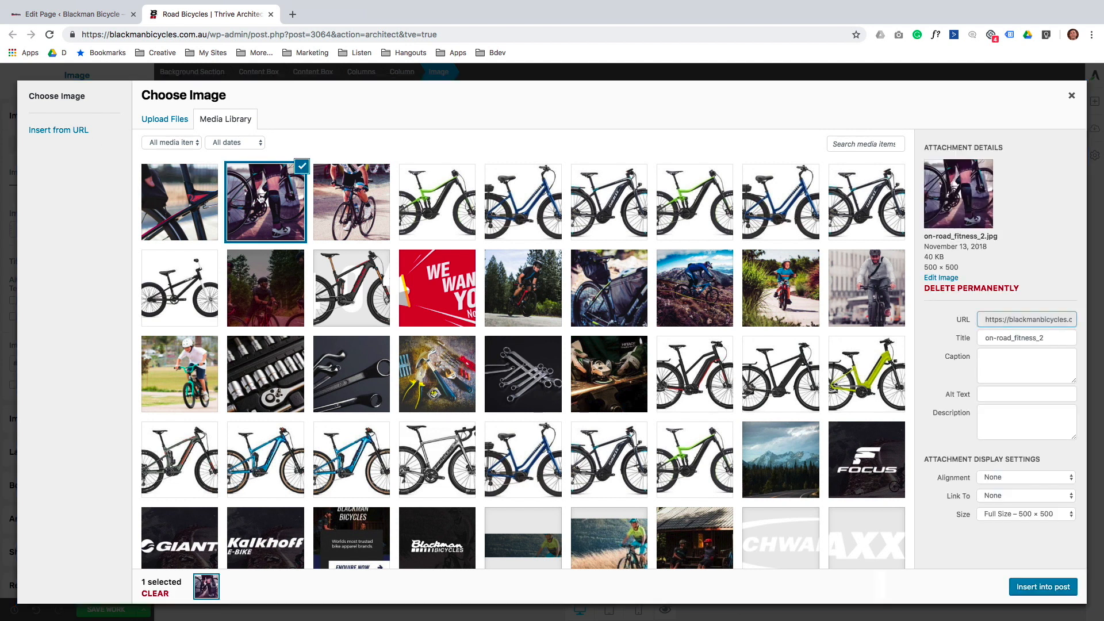
click(1038, 587)
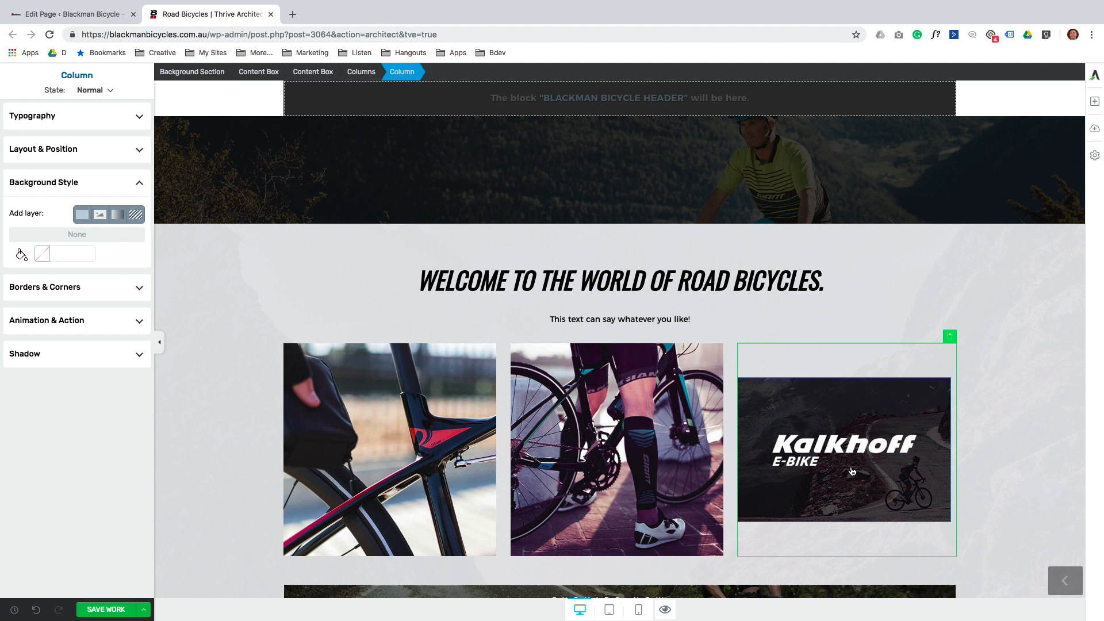
Replace the Kalkhoff image with the pack5 grinder photo.
click(852, 472)
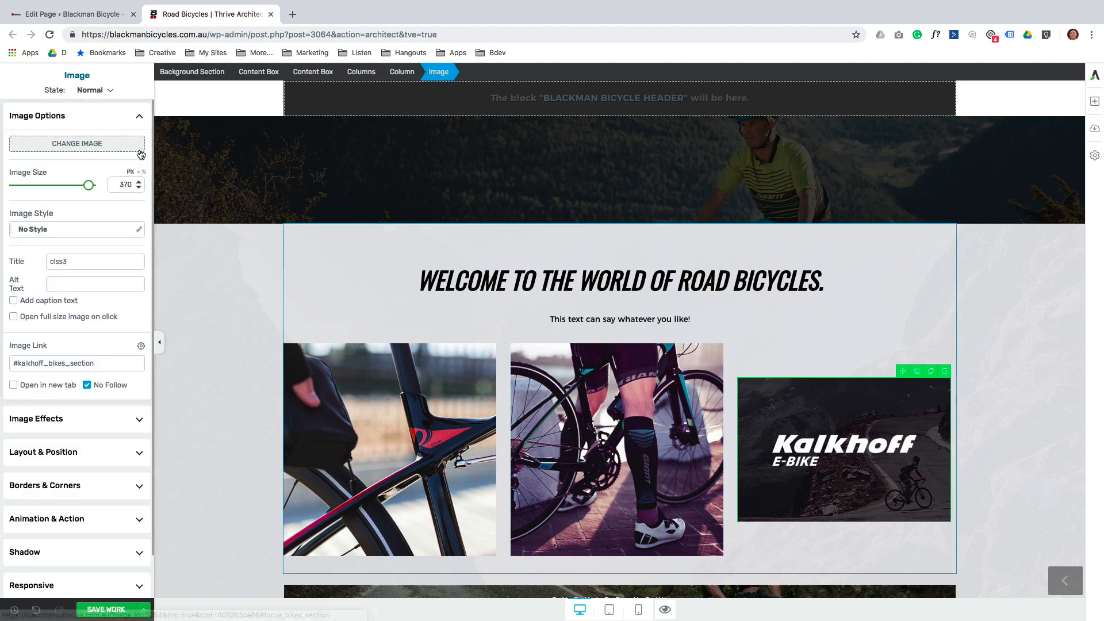
click(116, 143)
click(613, 290)
click(615, 353)
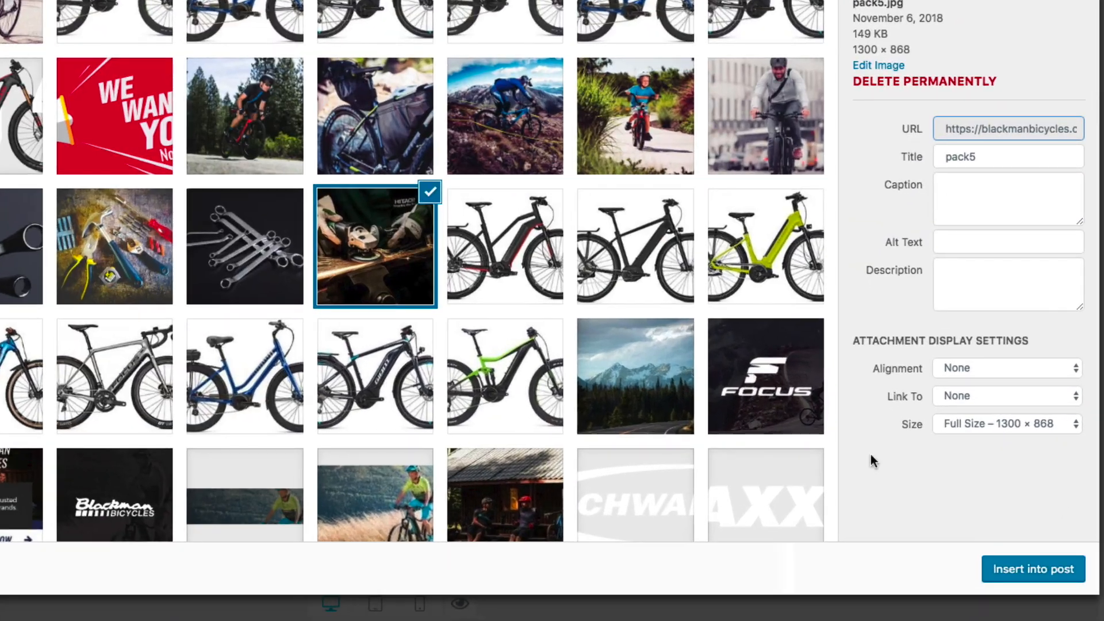
click(1023, 568)
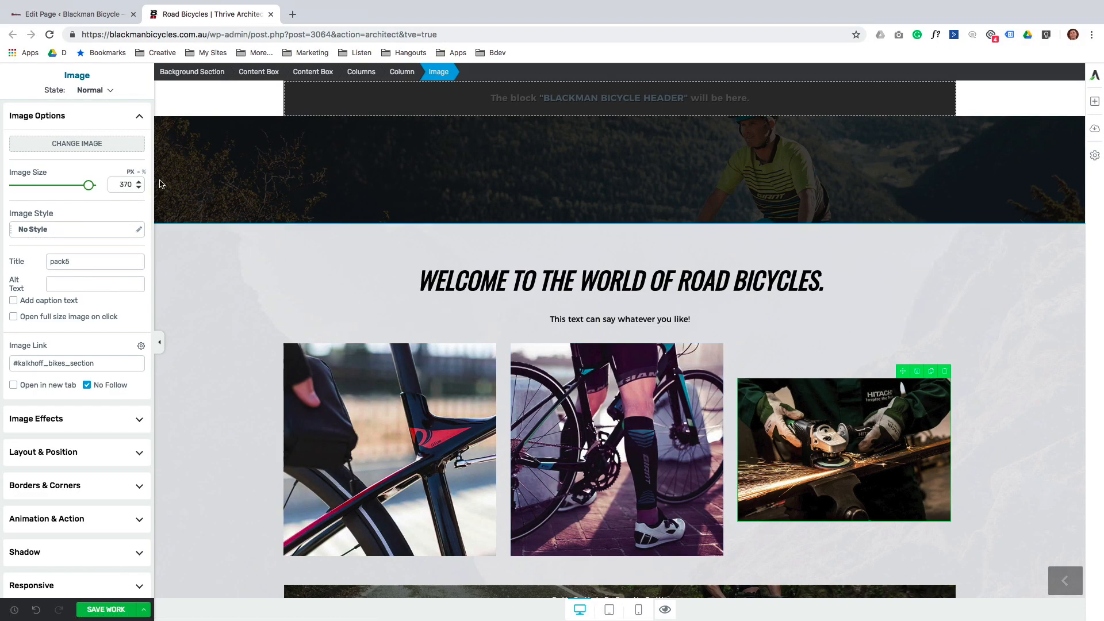
Swap that photo for bikes-onroad-fitness-vibe-3, showing a road cyclist riding.
click(122, 145)
click(360, 210)
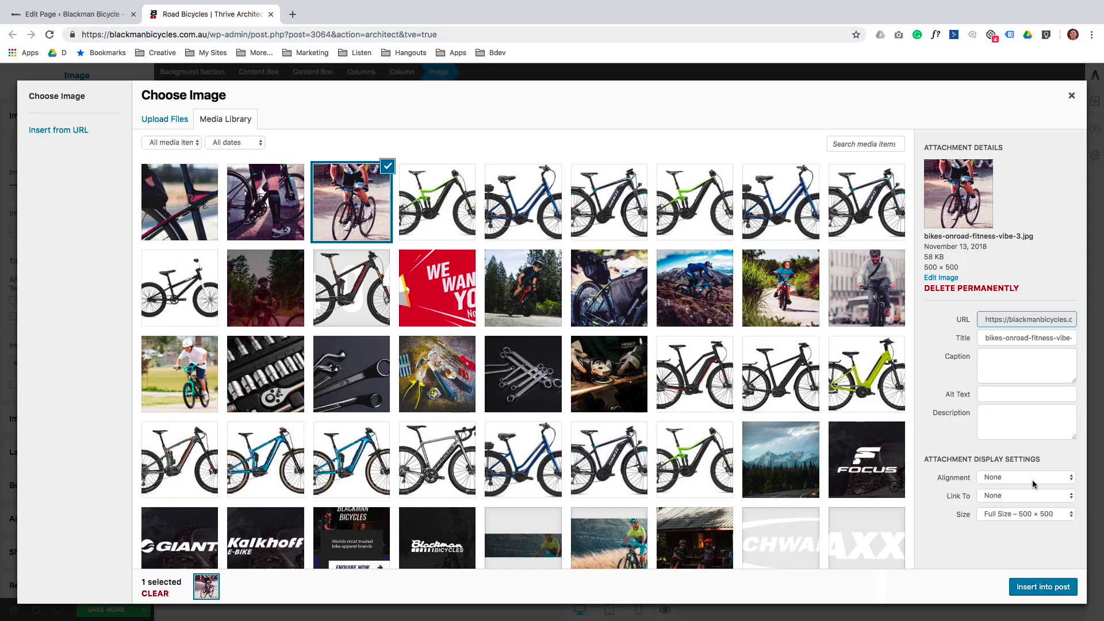
click(1033, 589)
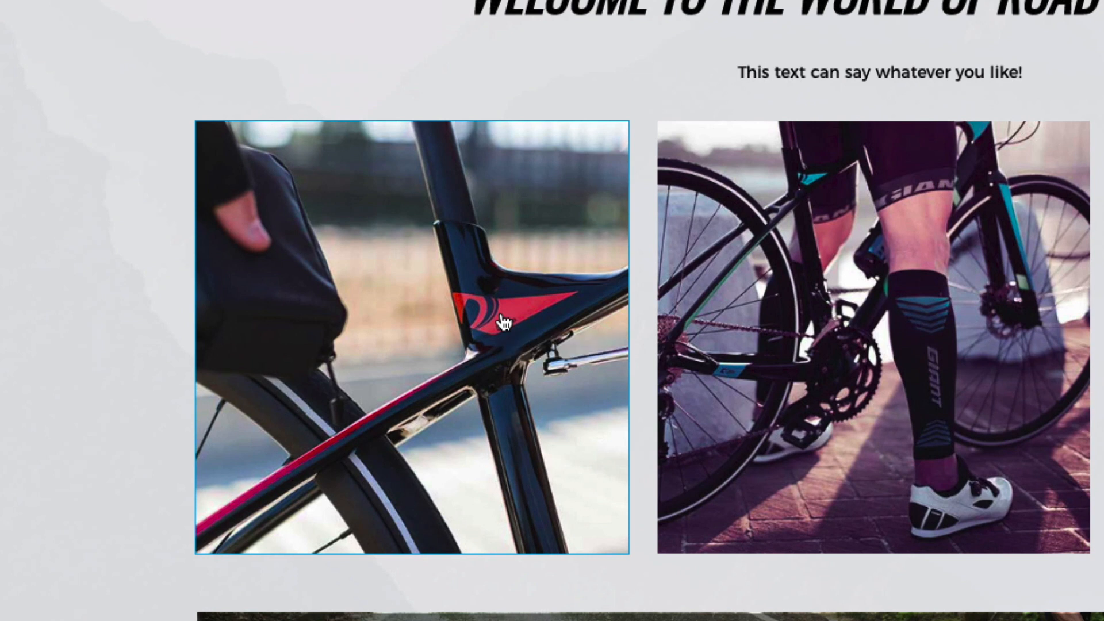
click(503, 322)
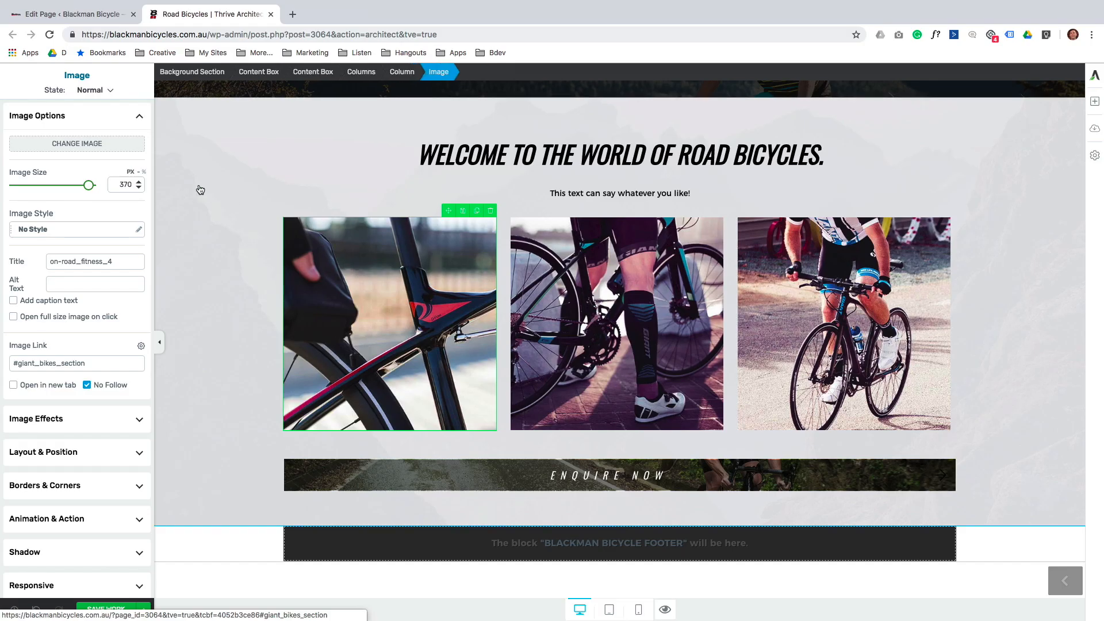
click(107, 143)
click(833, 143)
text(on road)
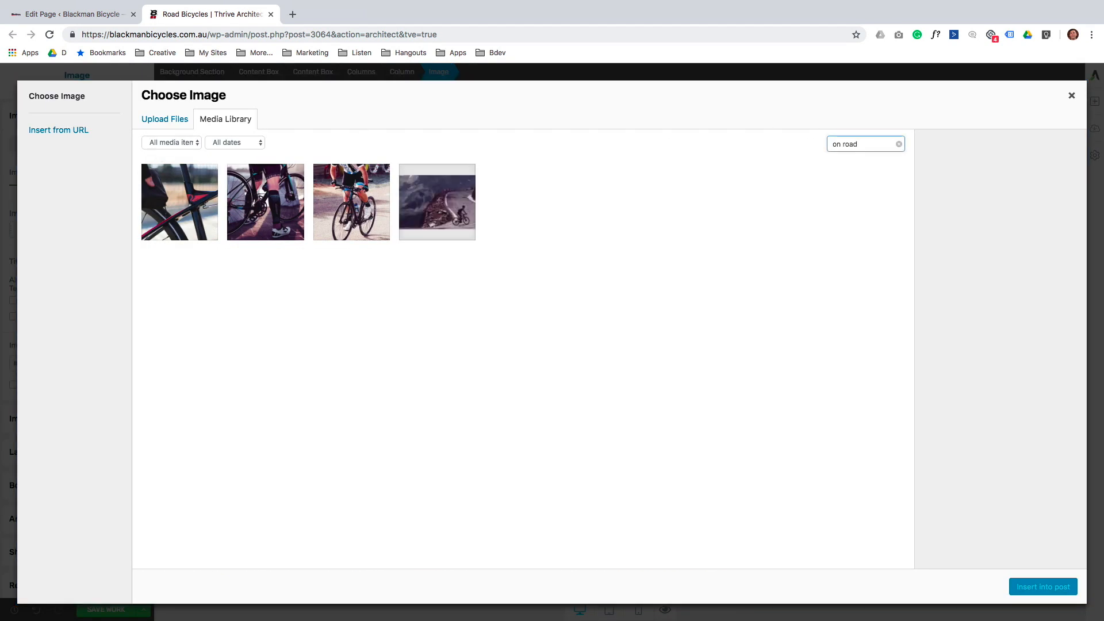
click(195, 204)
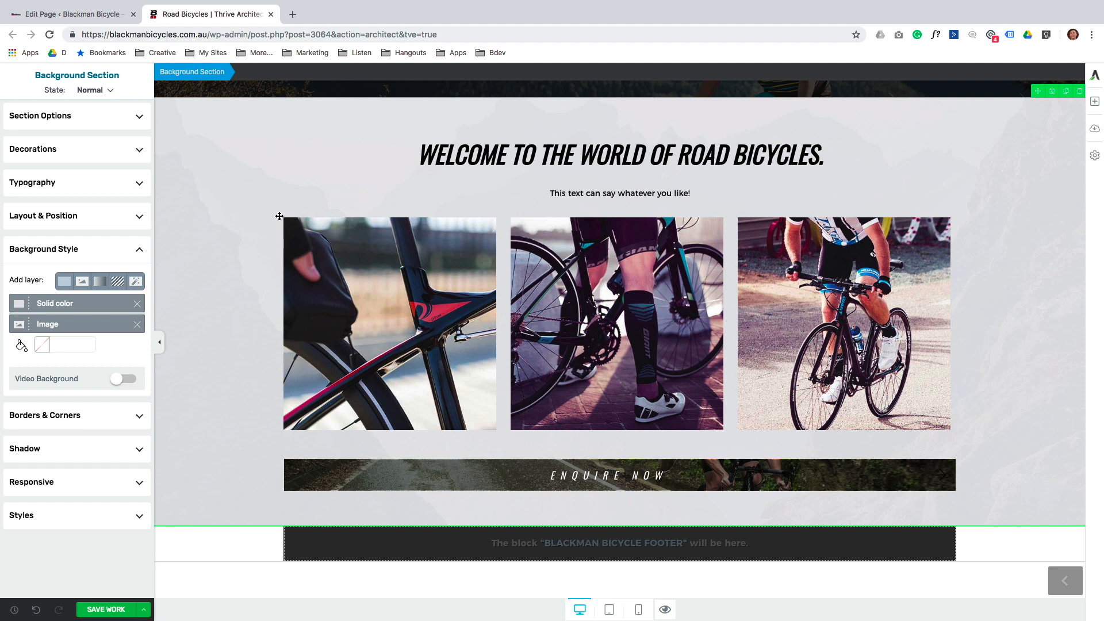
Add a Templates & Symbols block below the road-bike section and insert Giant Snow.
click(1096, 102)
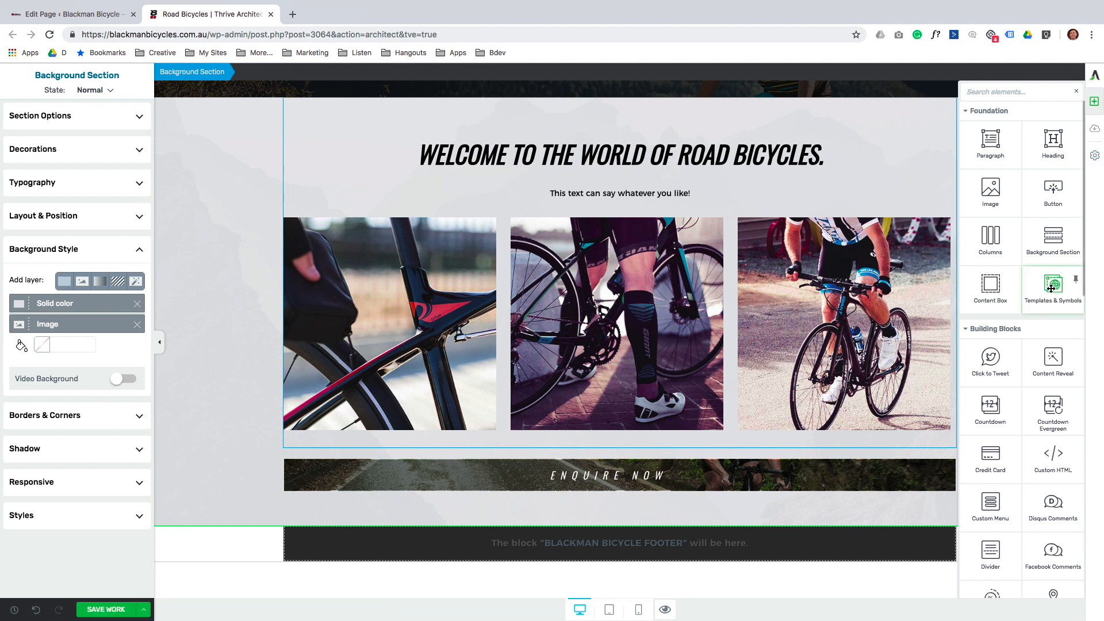
drag(1052, 288, 615, 502)
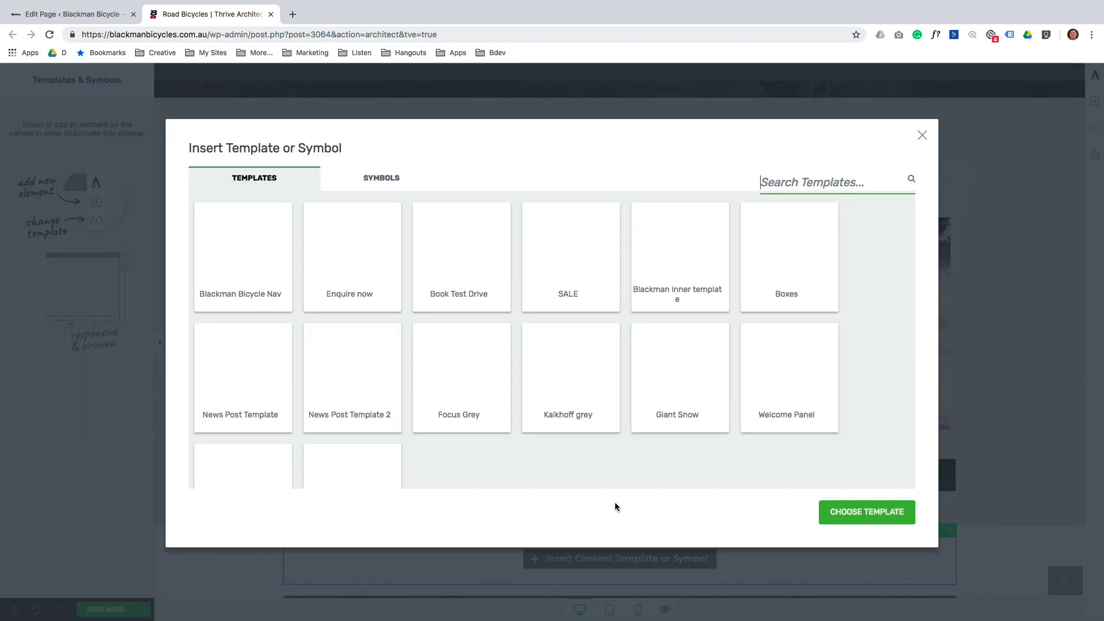
click(686, 410)
click(681, 395)
click(850, 510)
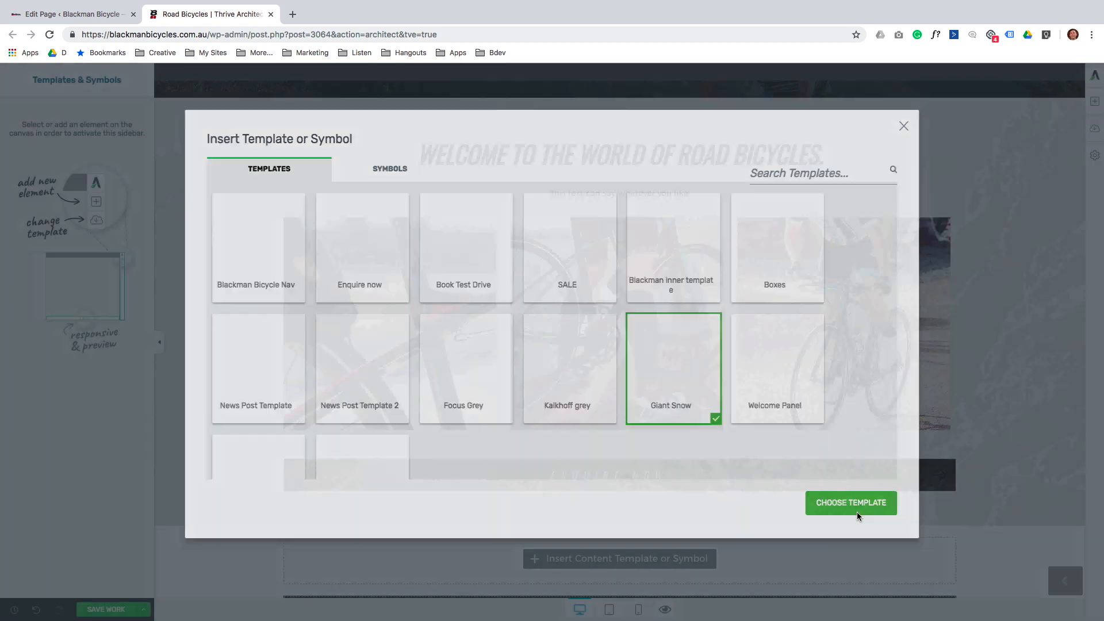
scroll(850, 494, down, 7)
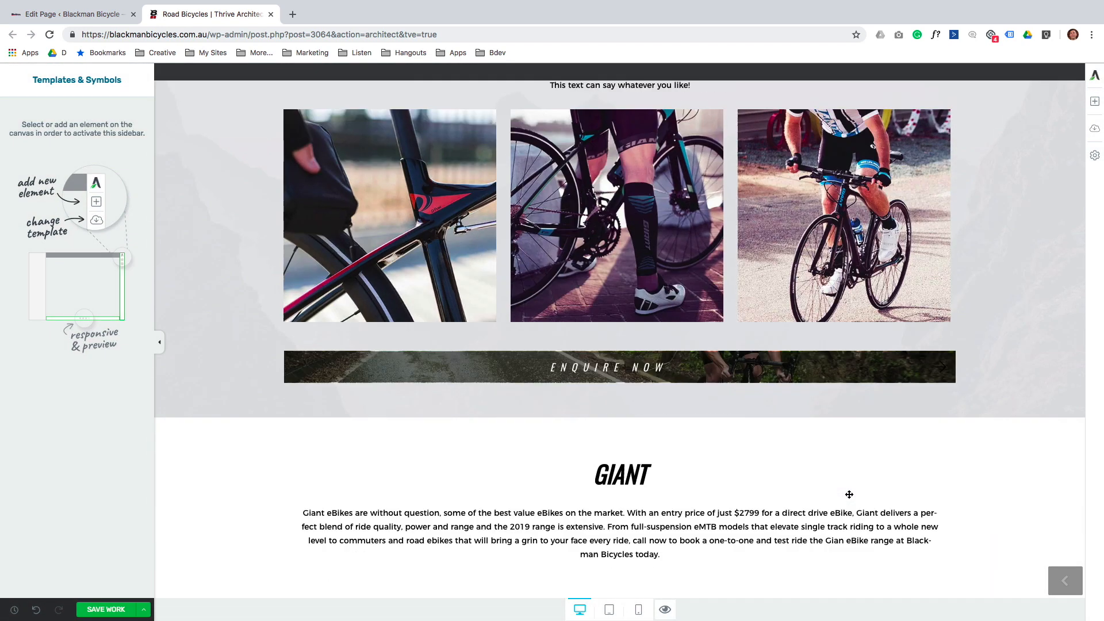
Paste the copied FastRoad Advanced sentence over the GIANT intro paragraph's text.
scroll(850, 494, down, 2)
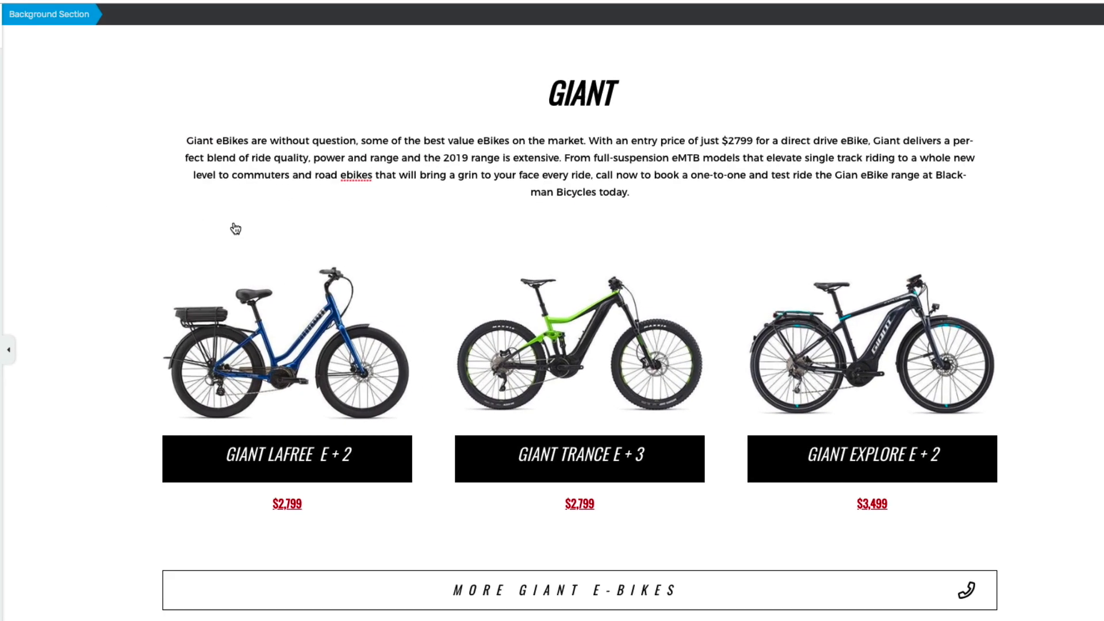
click(677, 214)
drag(677, 214, 293, 174)
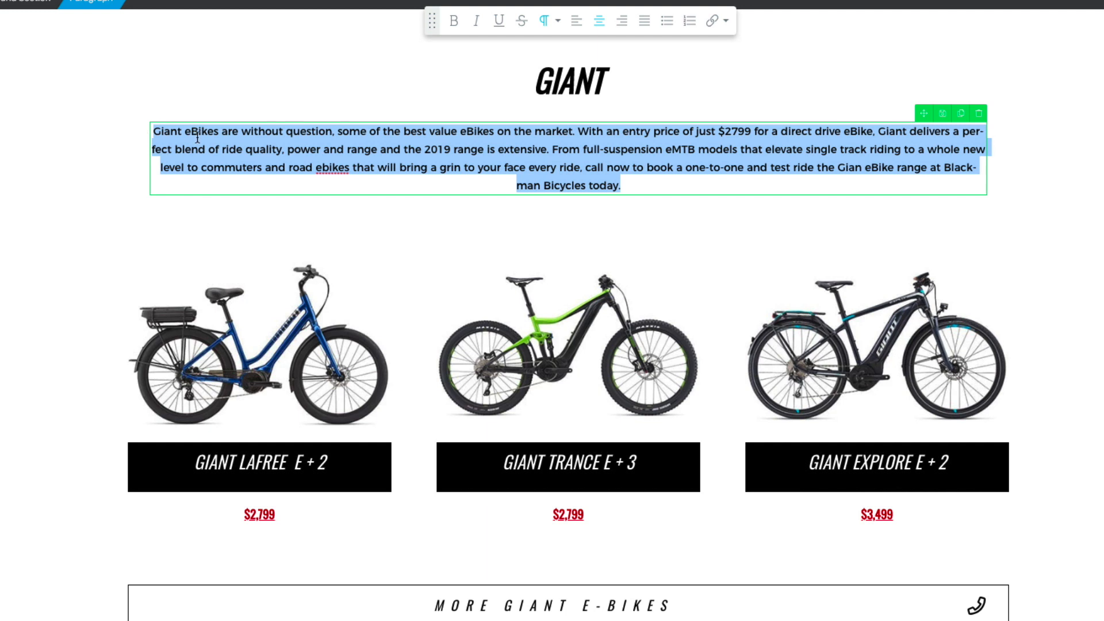
right_click(194, 132)
click(222, 257)
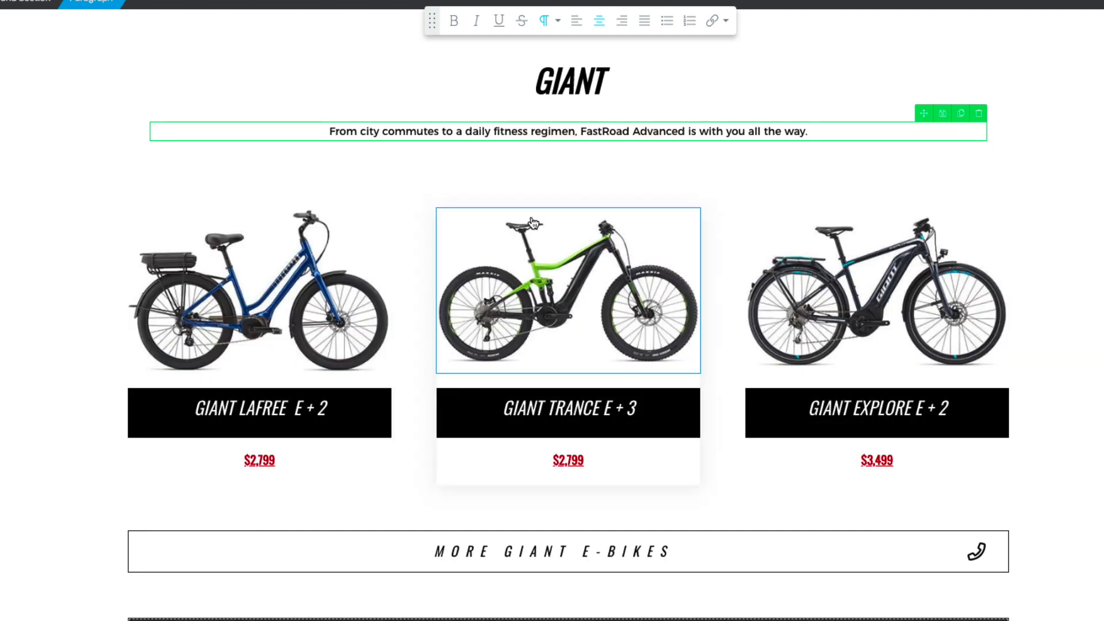
click(222, 296)
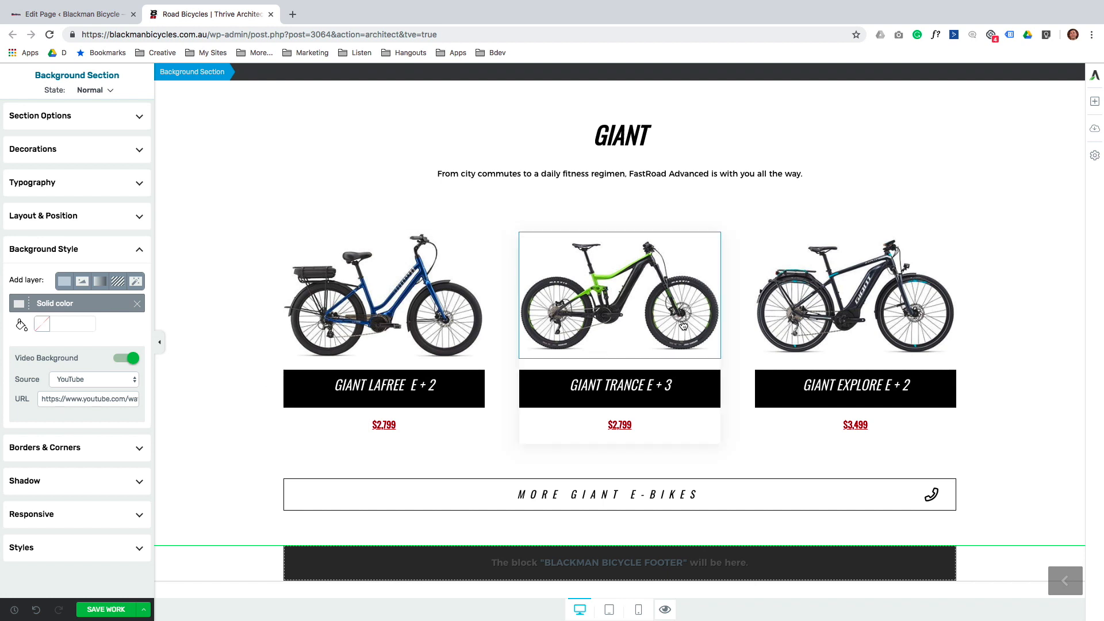
click(685, 320)
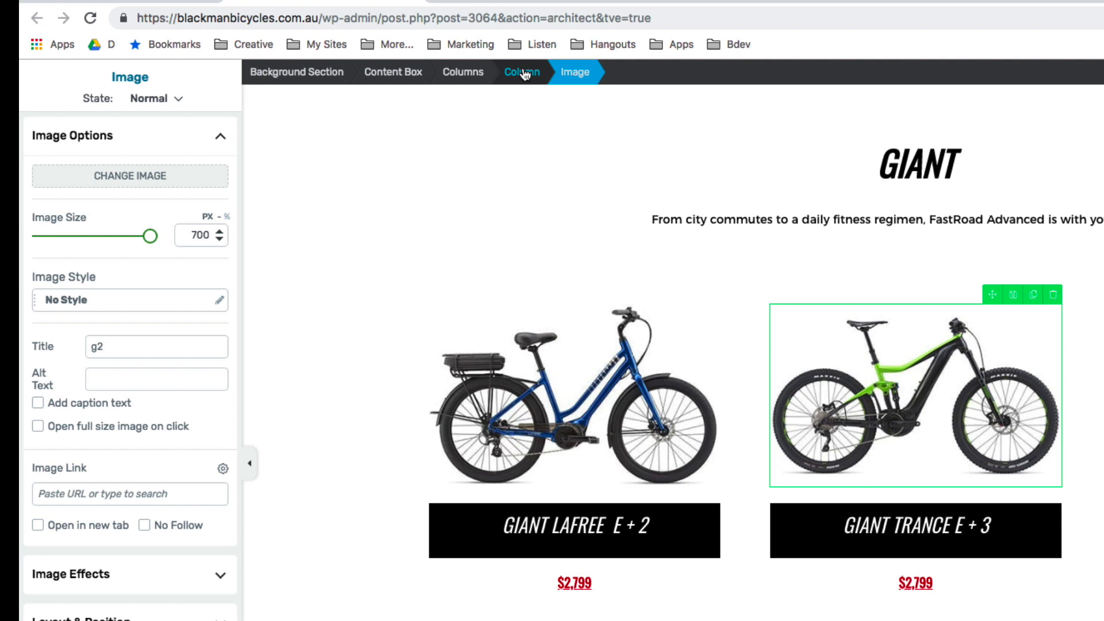
Delete the Giant Trance E + 3 column, leaving two wider blue-bike product columns.
click(524, 73)
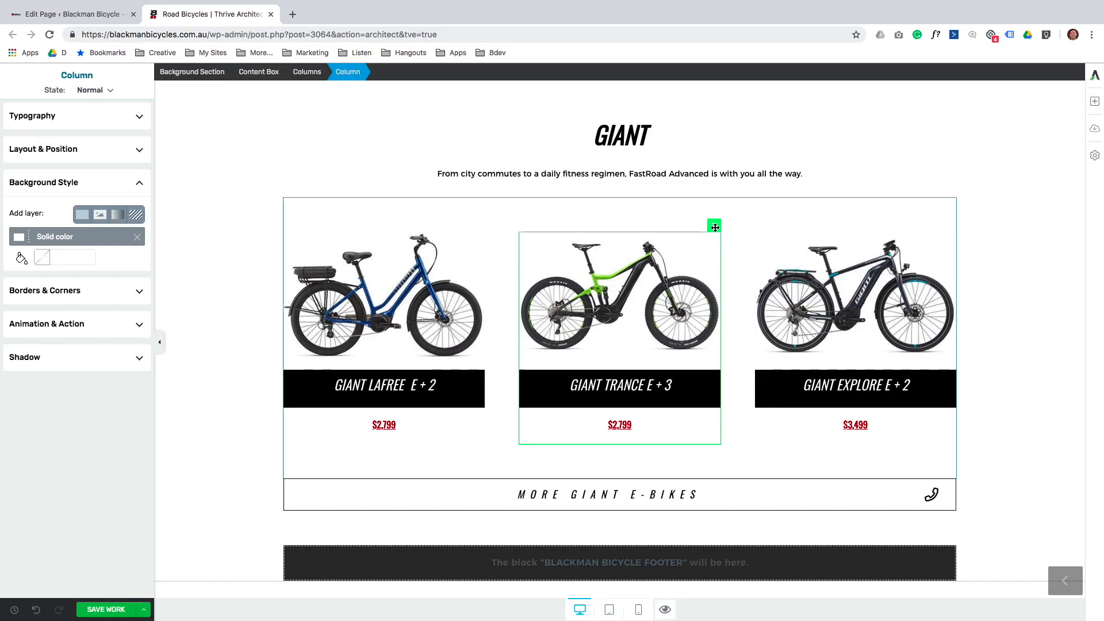
key(Delete)
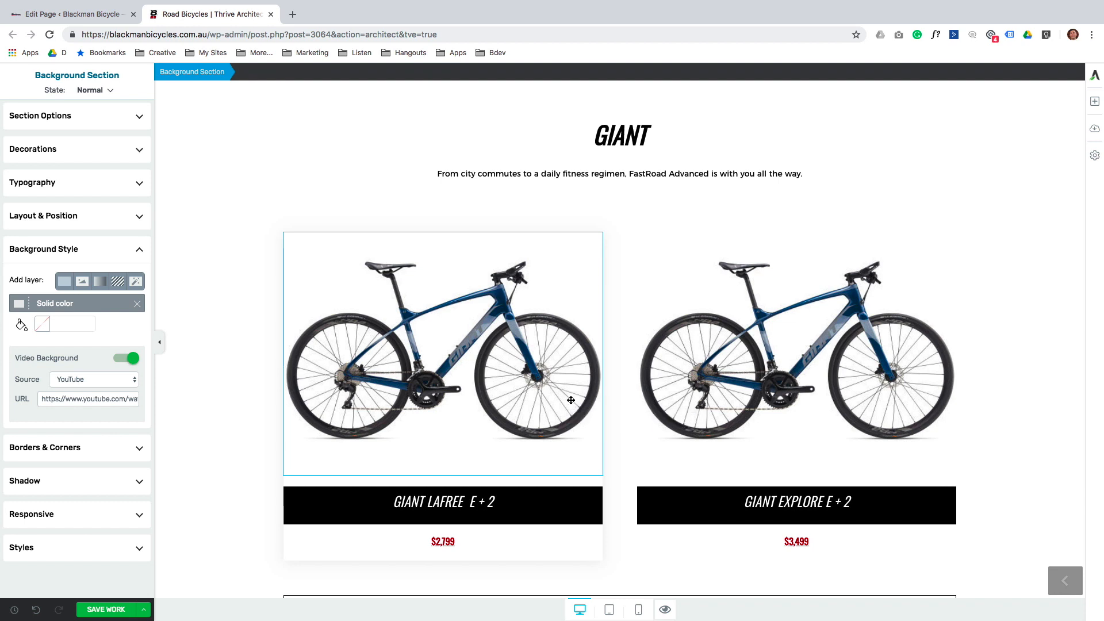
Duplicate the blue bike image twice, placing each copy as a new column for four columns.
click(572, 404)
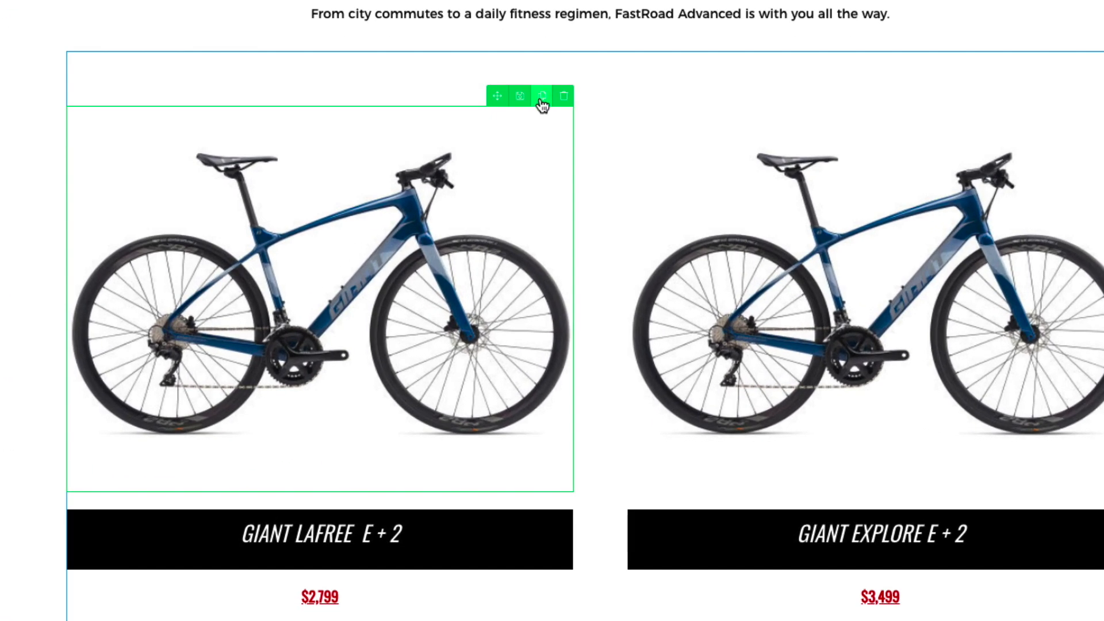
click(543, 98)
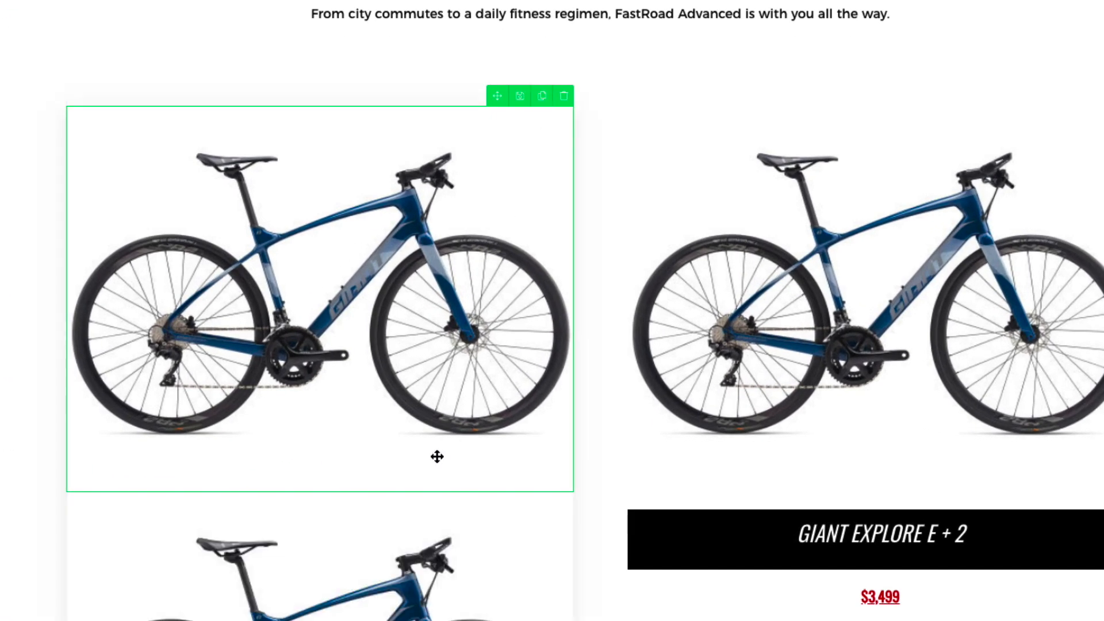
click(372, 565)
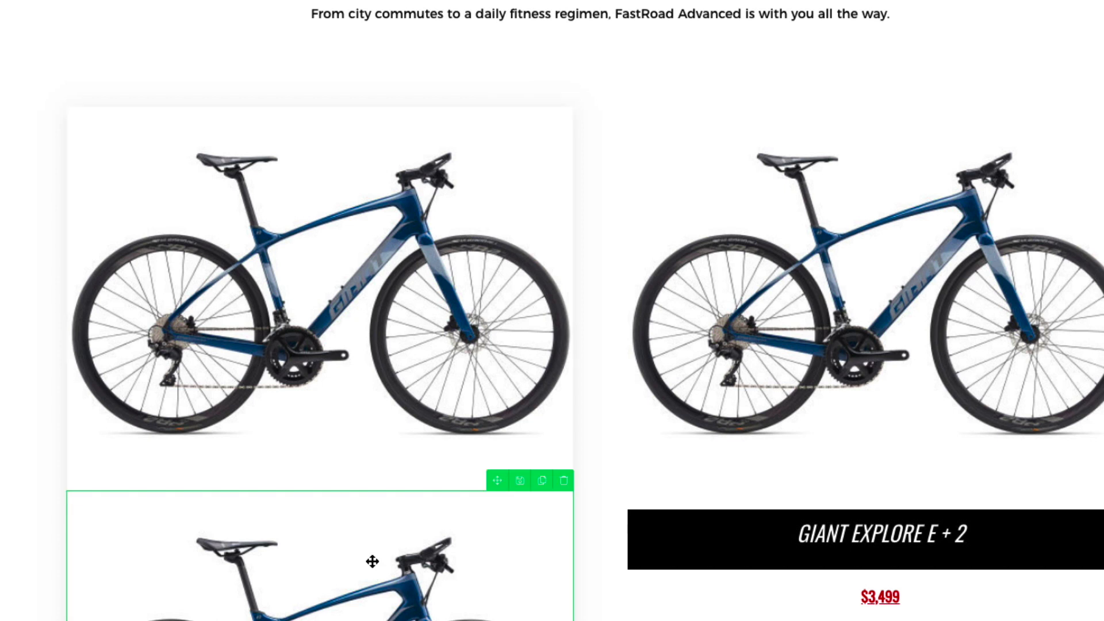
drag(395, 530, 568, 278)
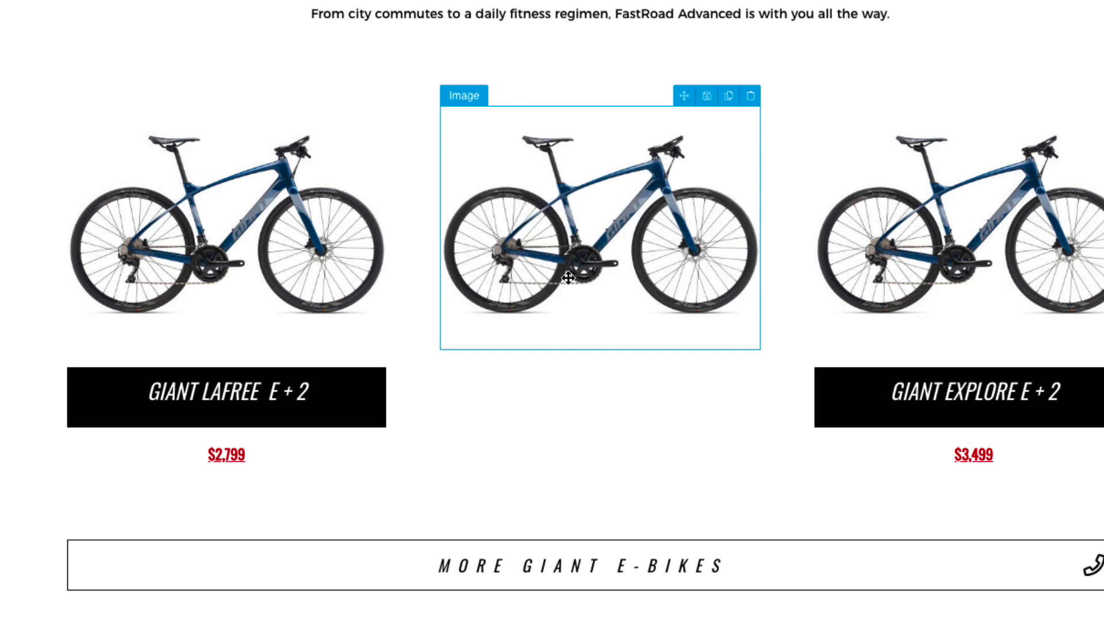
click(728, 106)
click(620, 431)
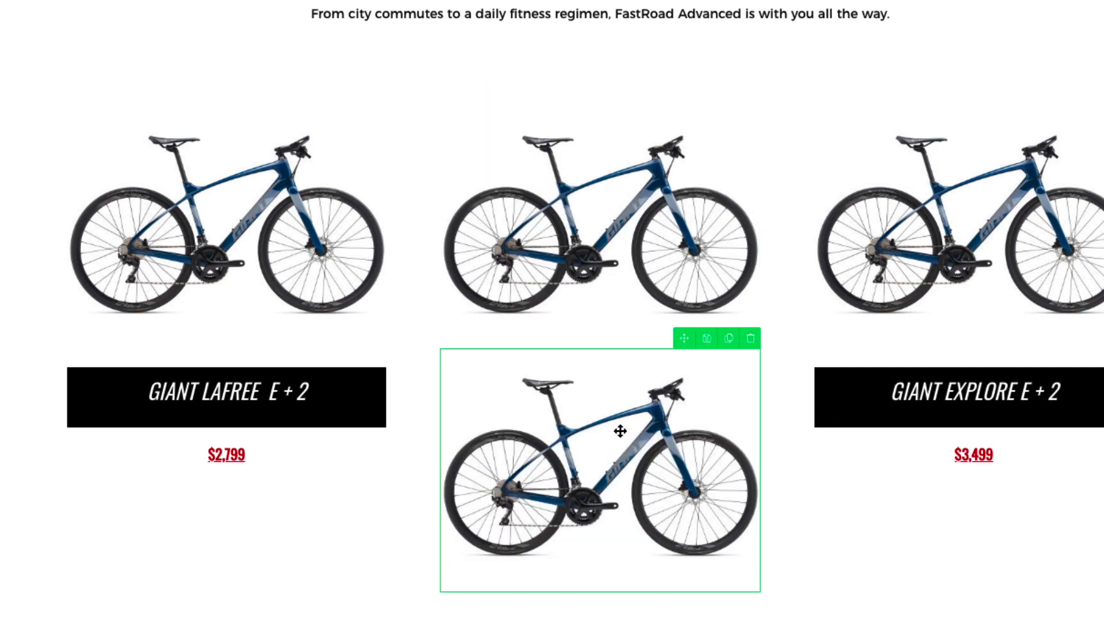
drag(683, 340, 756, 244)
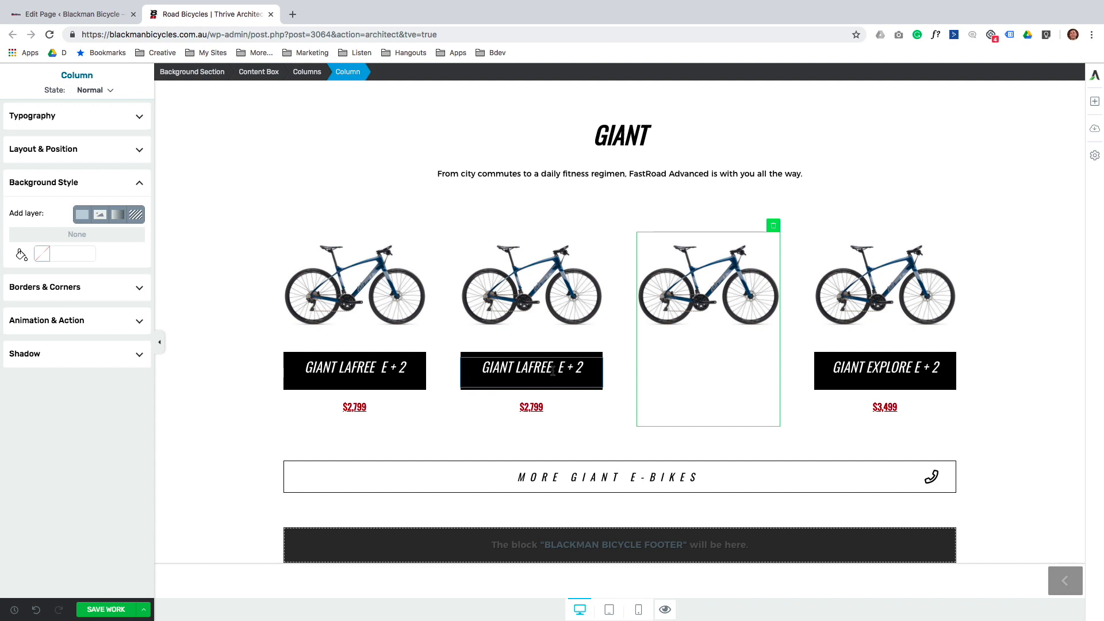
Copy the GIANT LAFREE E + 2 title under the third column's image and duplicate the $2,799 price.
click(549, 368)
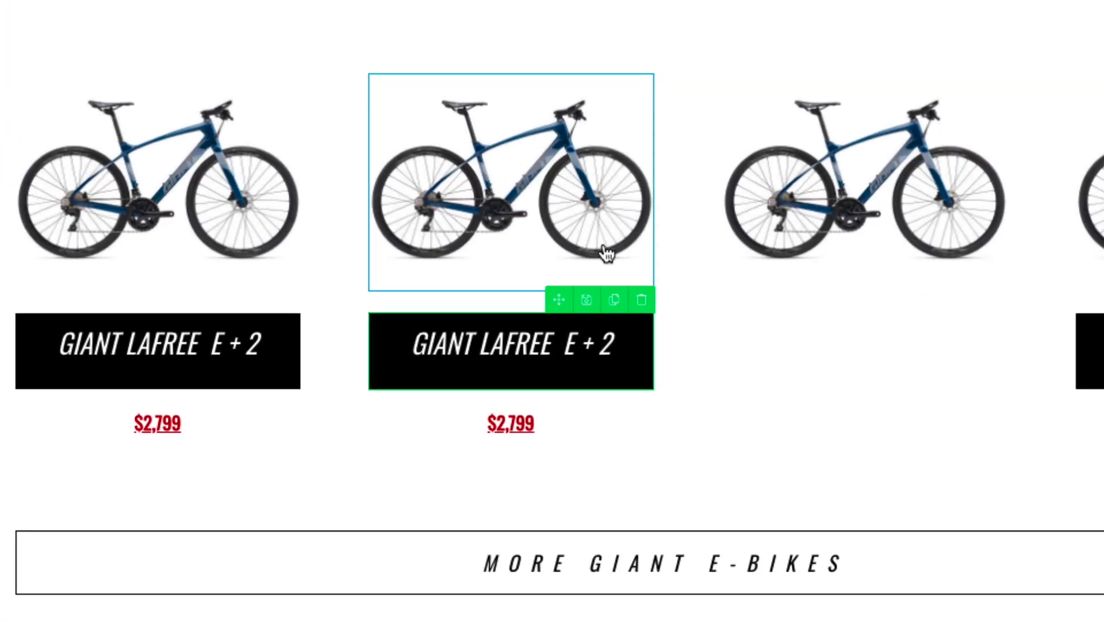
click(614, 301)
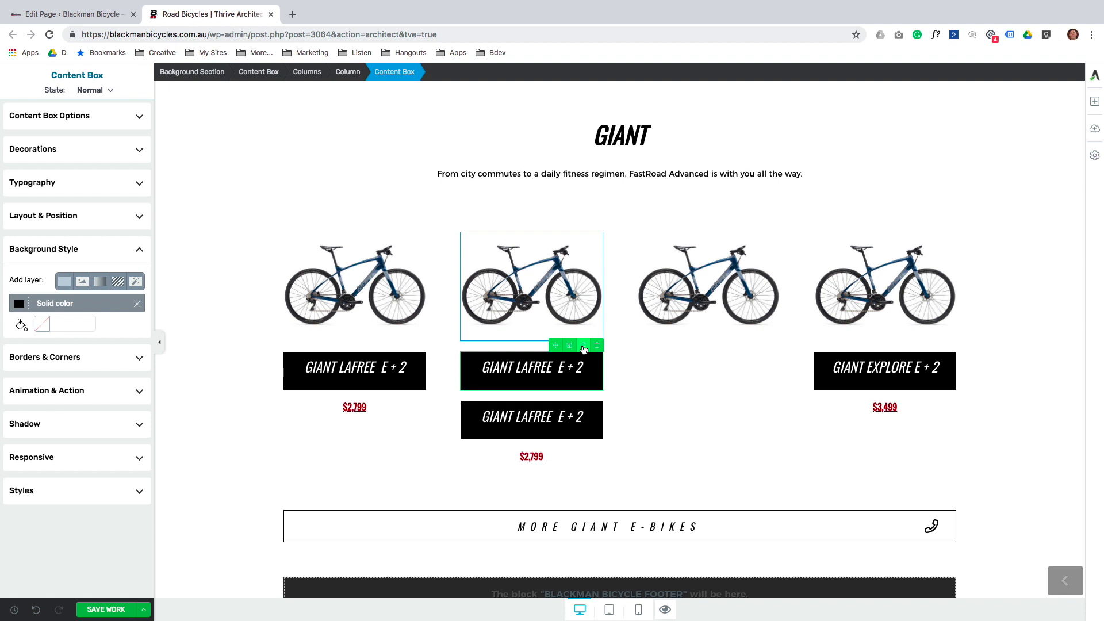
click(556, 418)
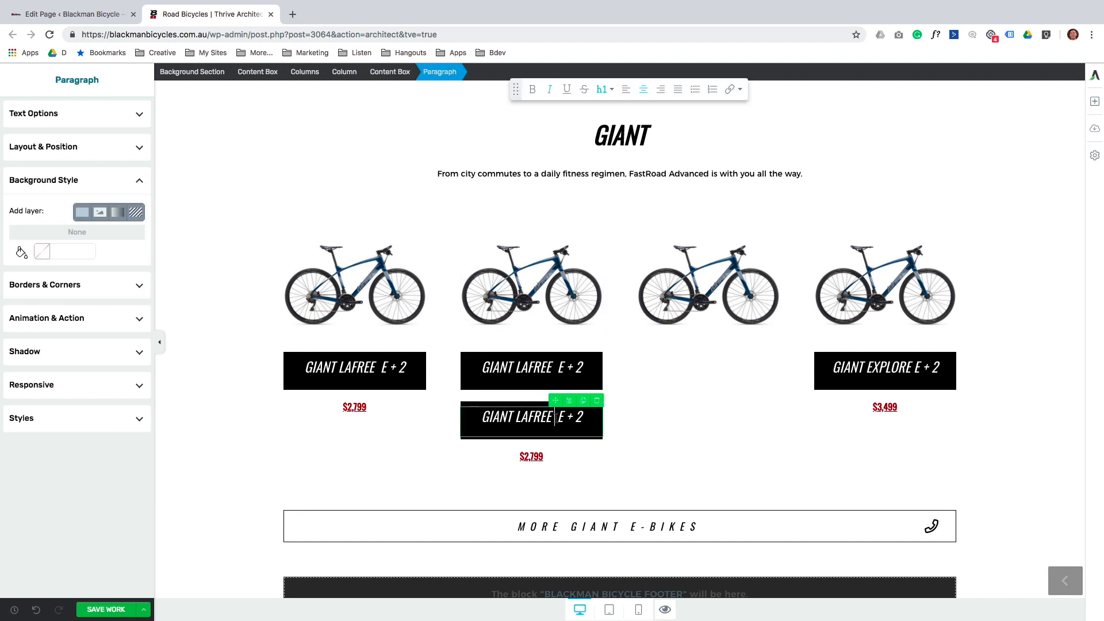
click(395, 72)
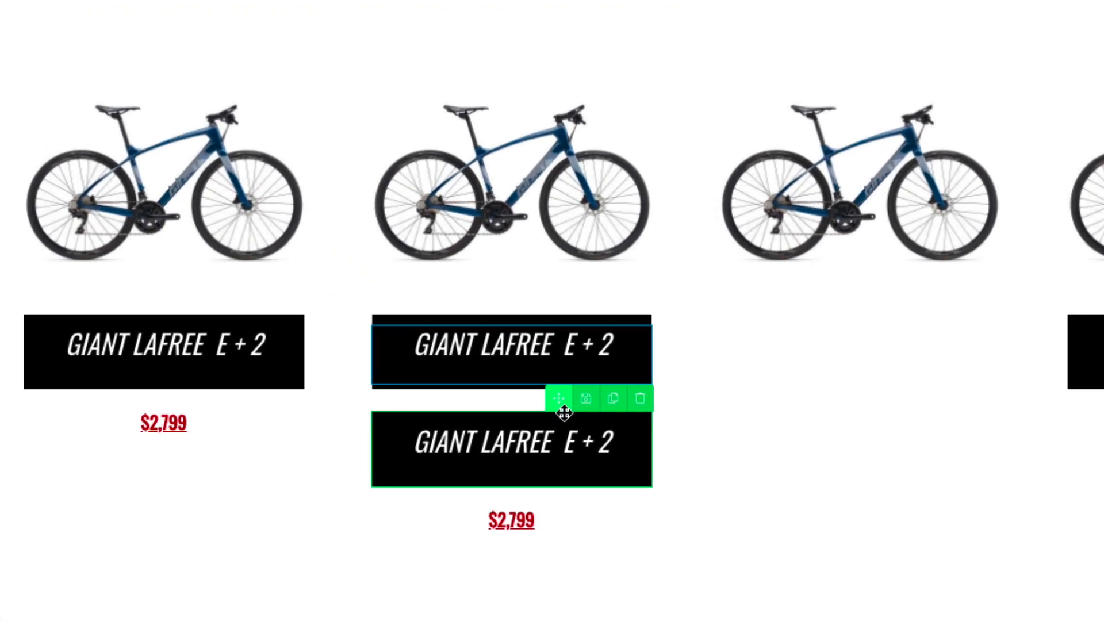
mouse_move(558, 402)
mouse_down()
mouse_move(847, 328)
mouse_move(858, 276)
mouse_up()
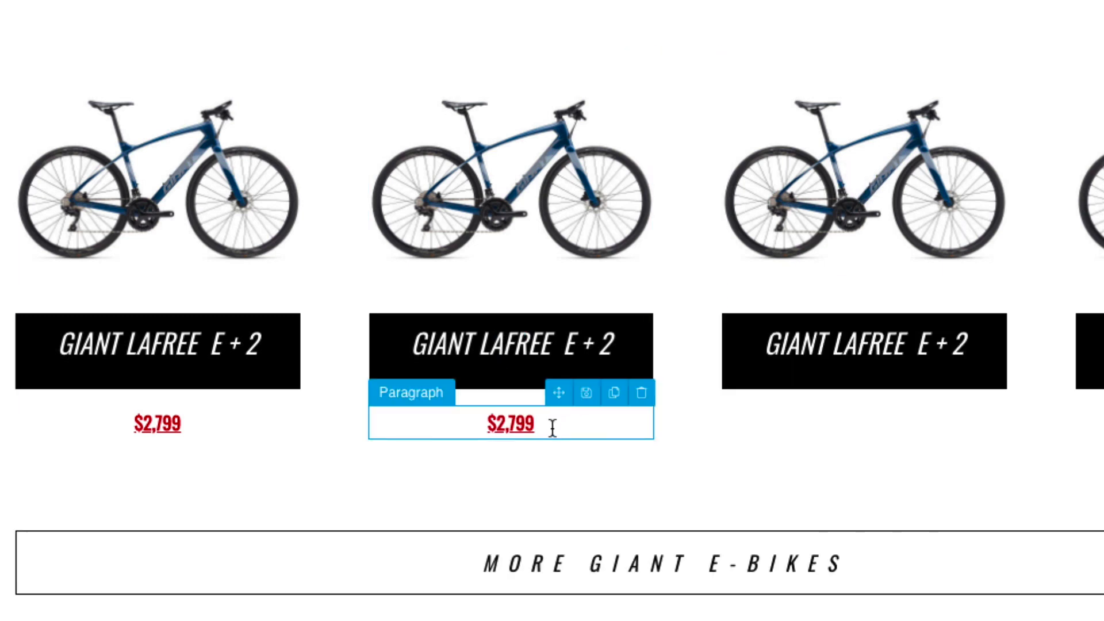
click(614, 394)
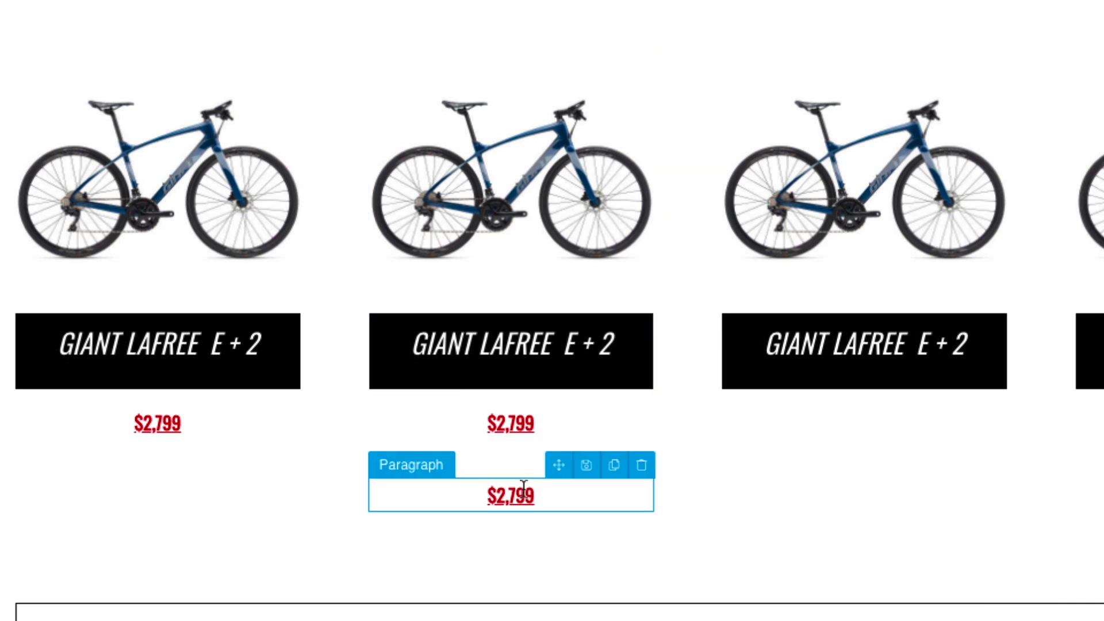
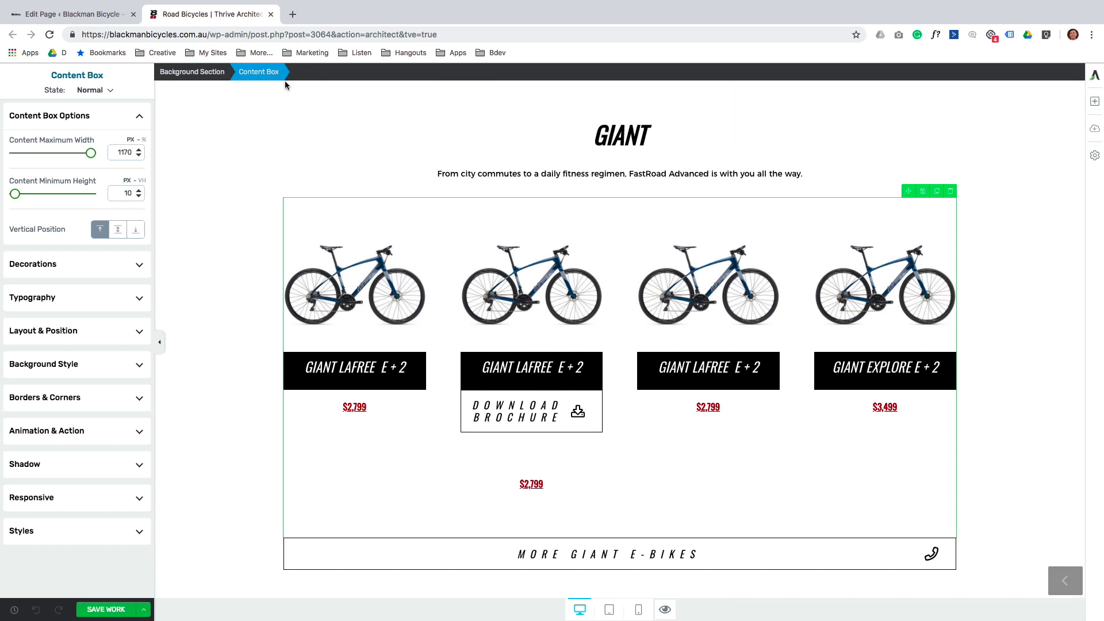
Open a new browser tab.
click(292, 14)
Load the Blackman Bicycles site and upload Fastroad-giant-bicycles-bike-726.pdf as new media.
text(bl)
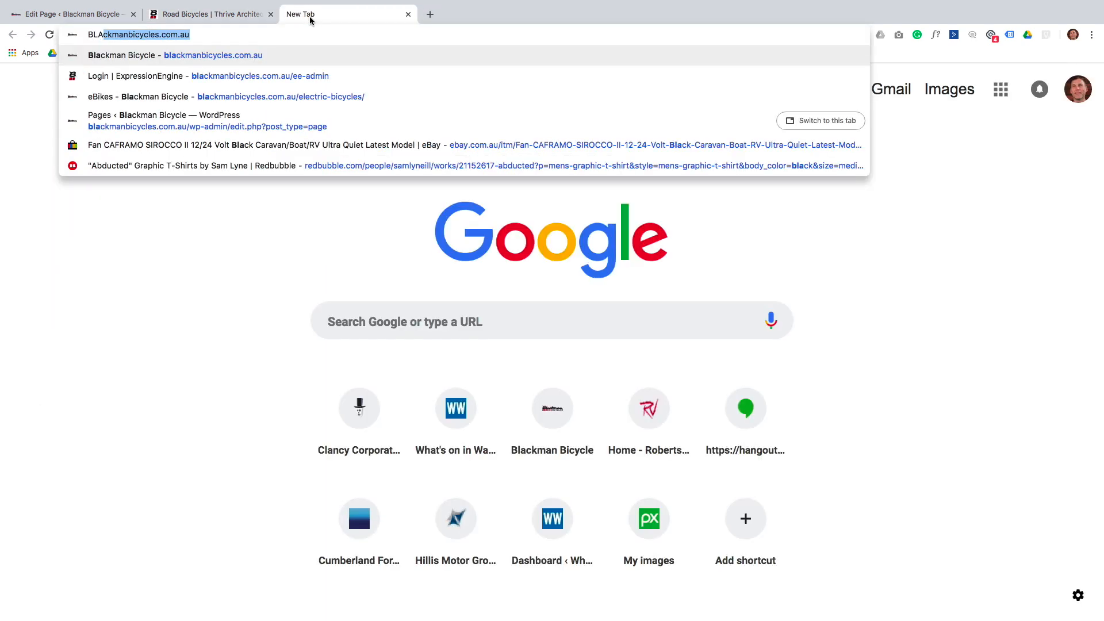
key(Return)
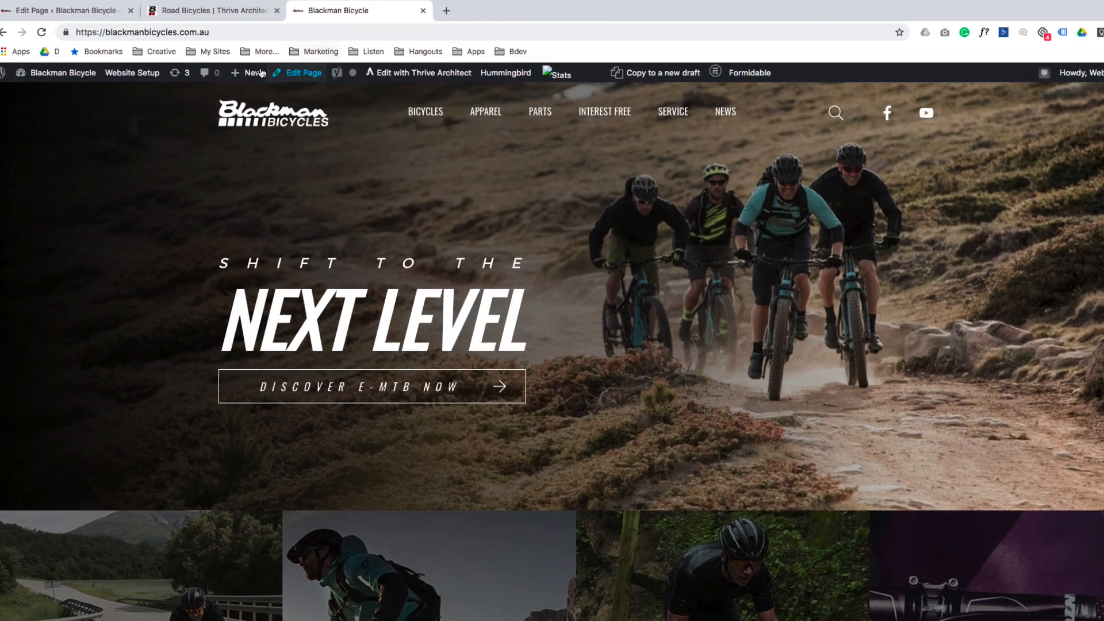
mouse_move(244, 73)
click(268, 127)
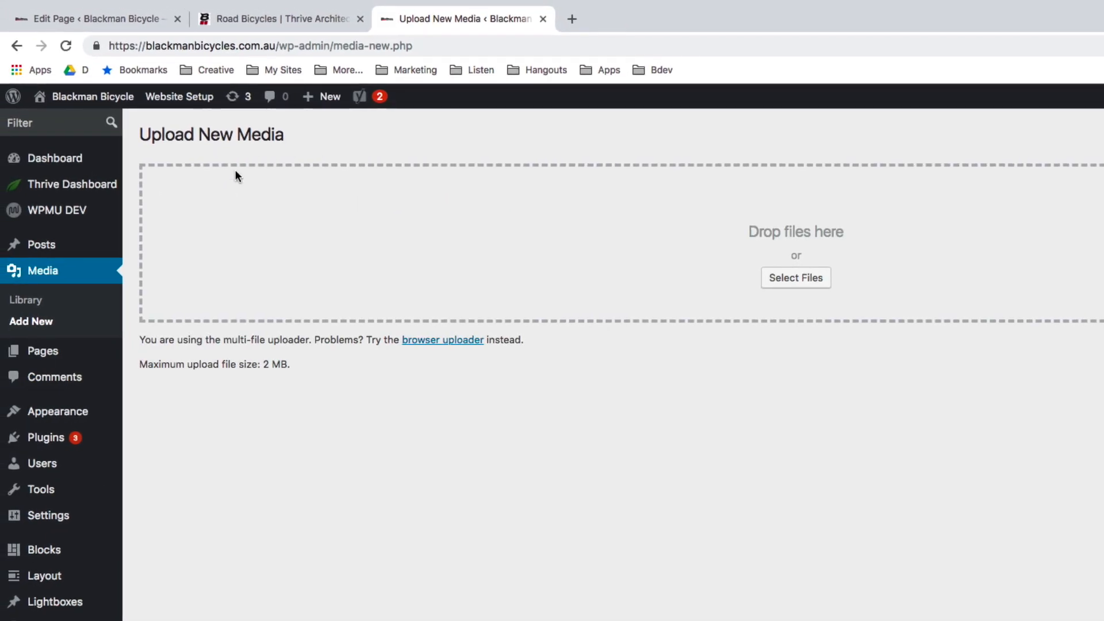
click(807, 280)
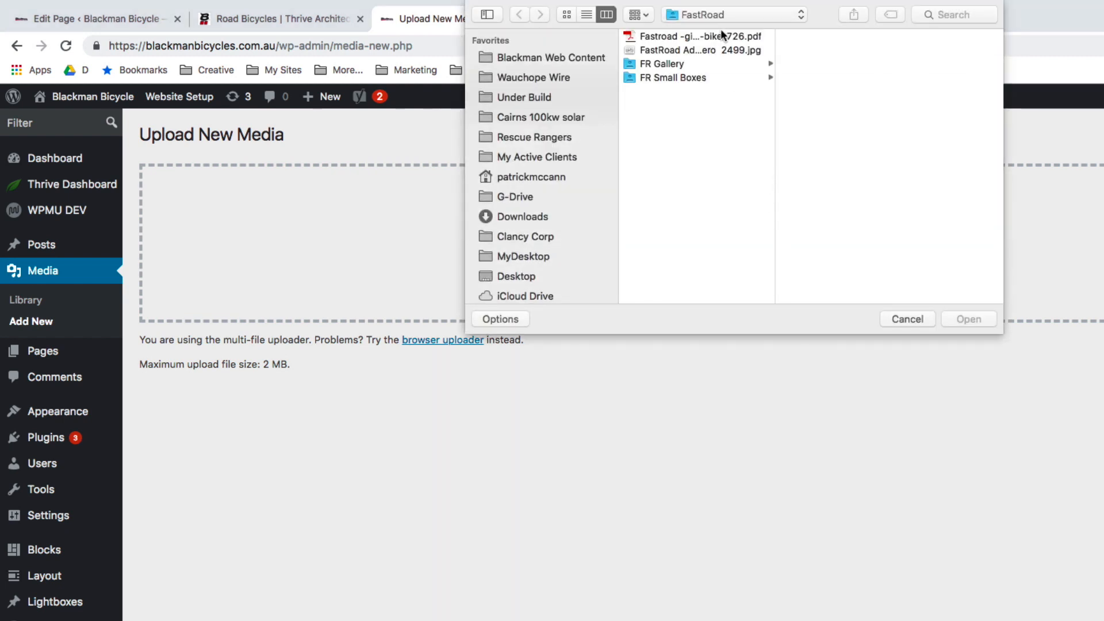
click(719, 37)
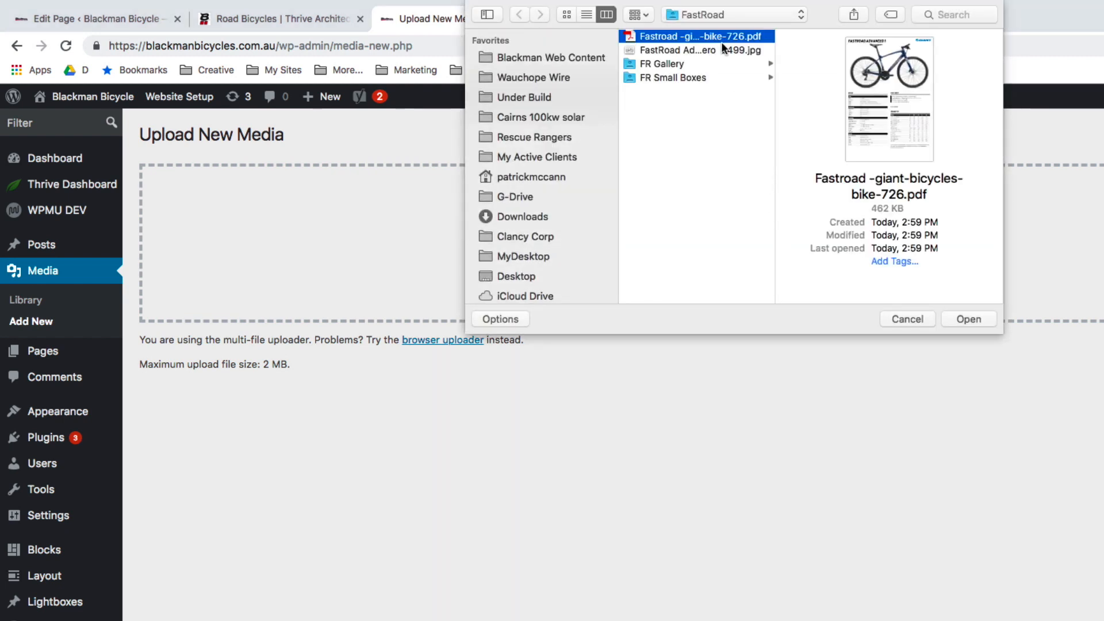
click(963, 320)
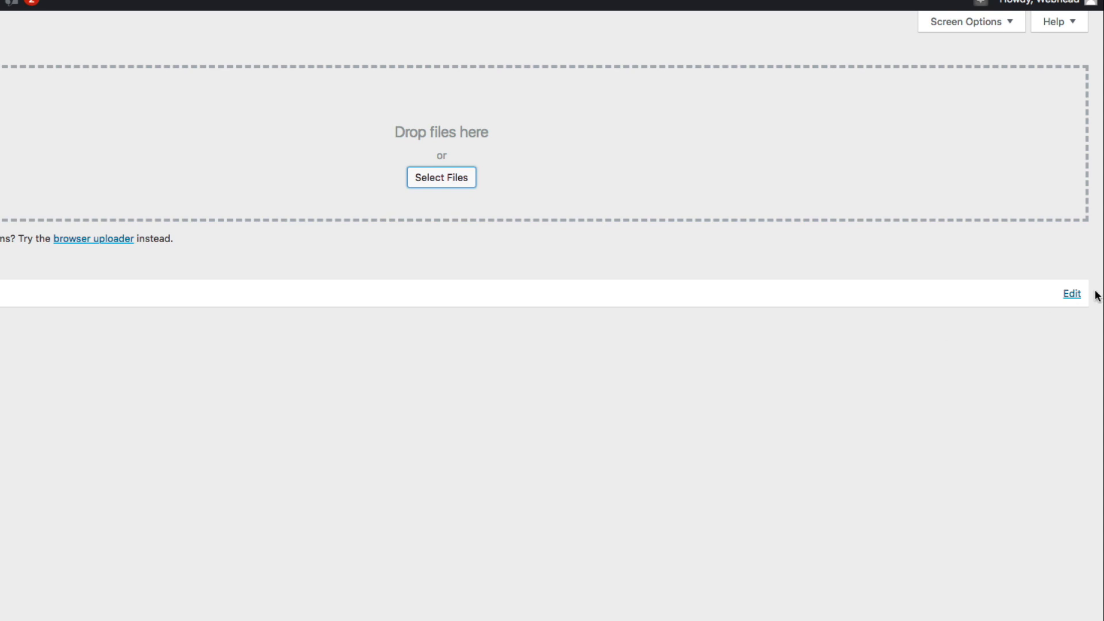
Copy the uploaded PDF's full file URL from its media details.
click(1071, 294)
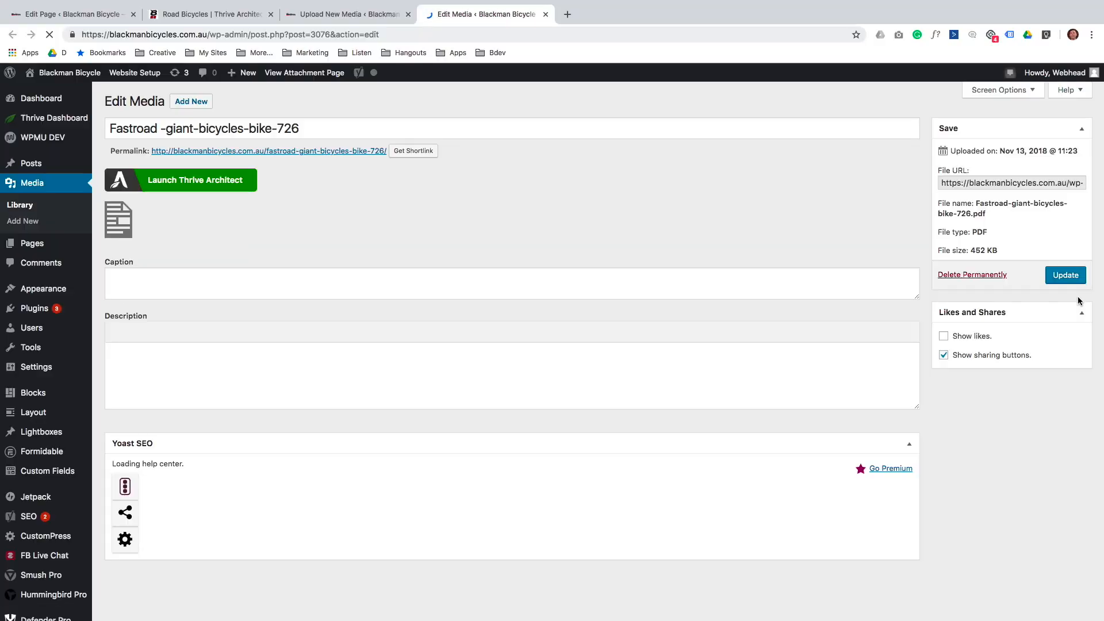
drag(942, 183, 1099, 183)
key(ctrl+c)
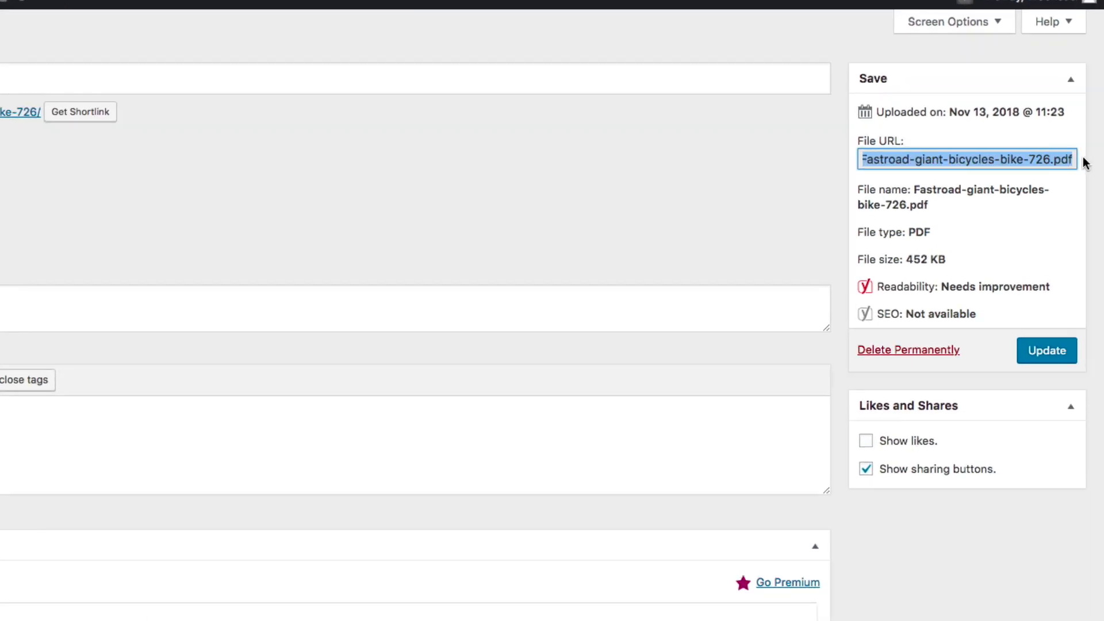
right_click(988, 159)
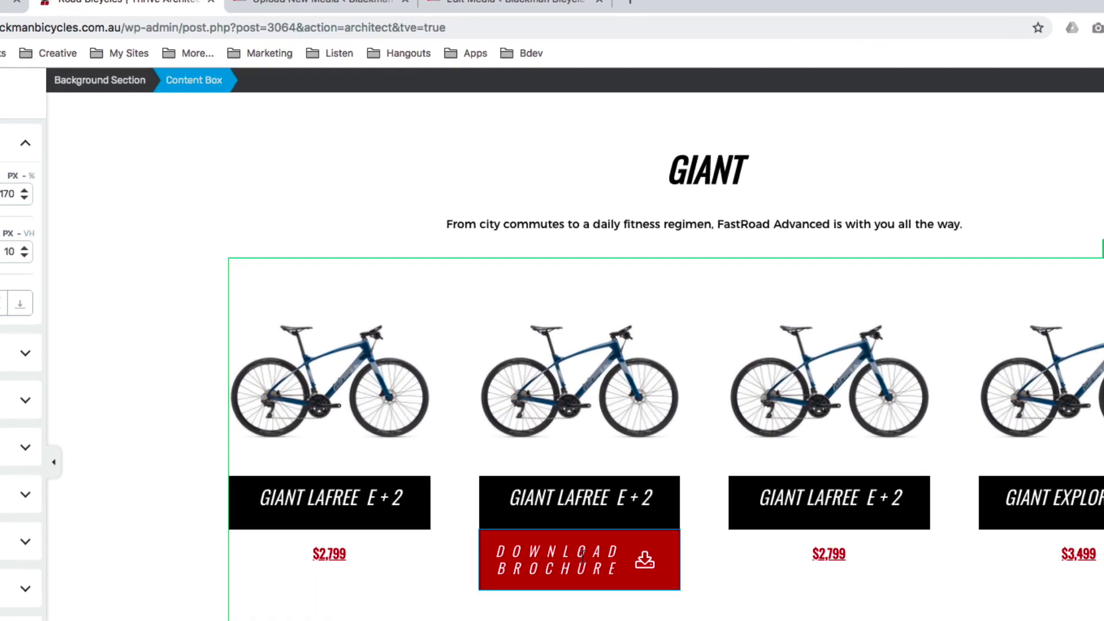
Replace the Download Brochure button's lightbox action with the Fastroad PDF link, opening in a new tab.
click(535, 412)
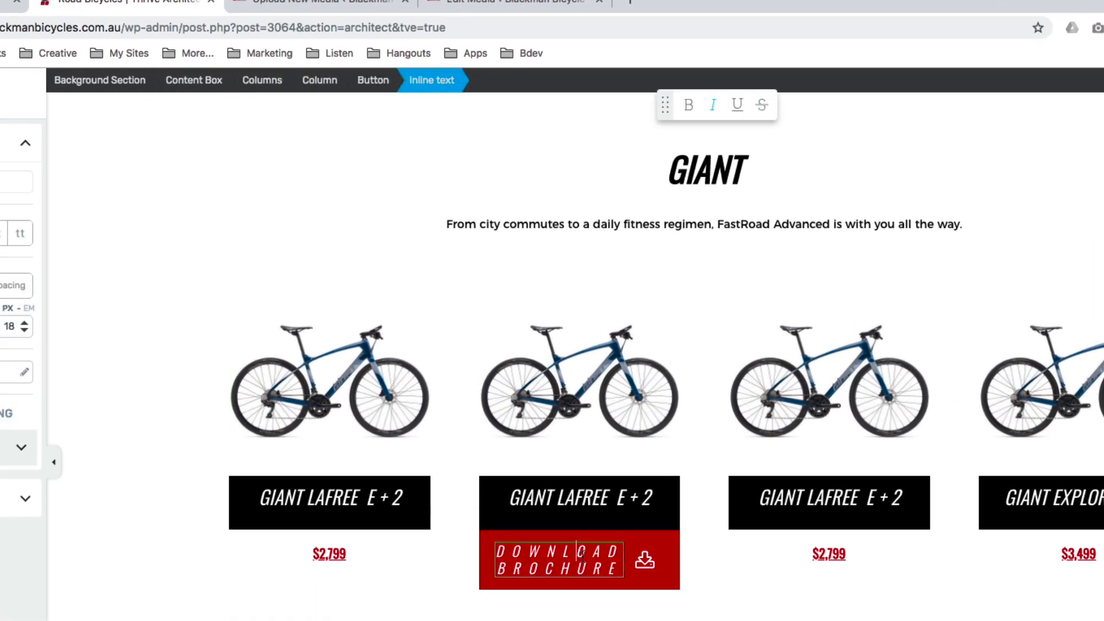
click(373, 80)
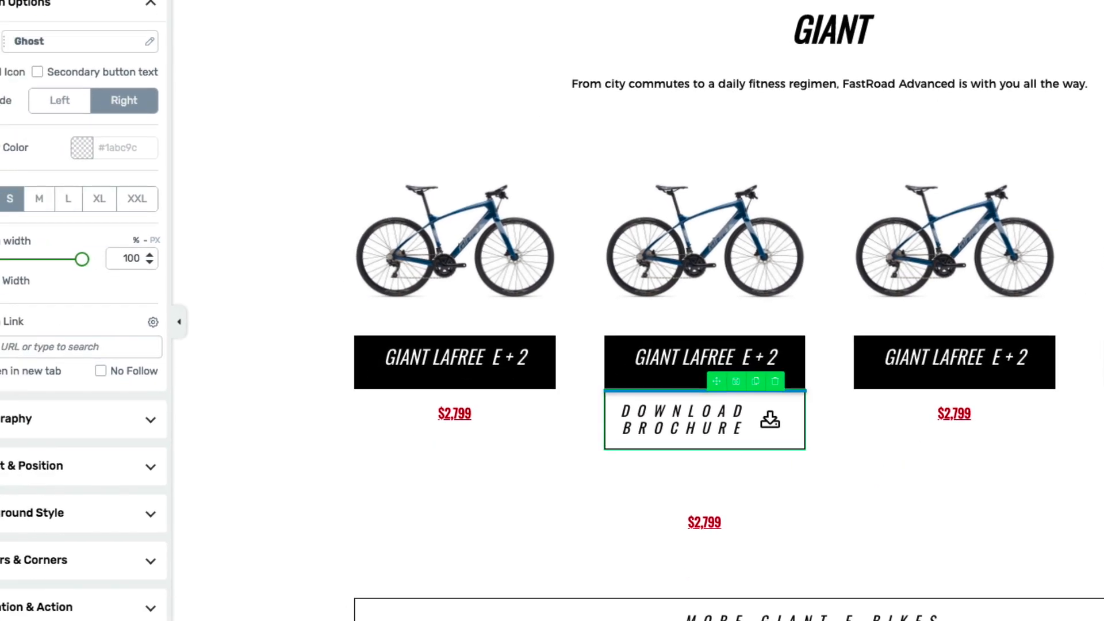
scroll(121, 291, down, 3)
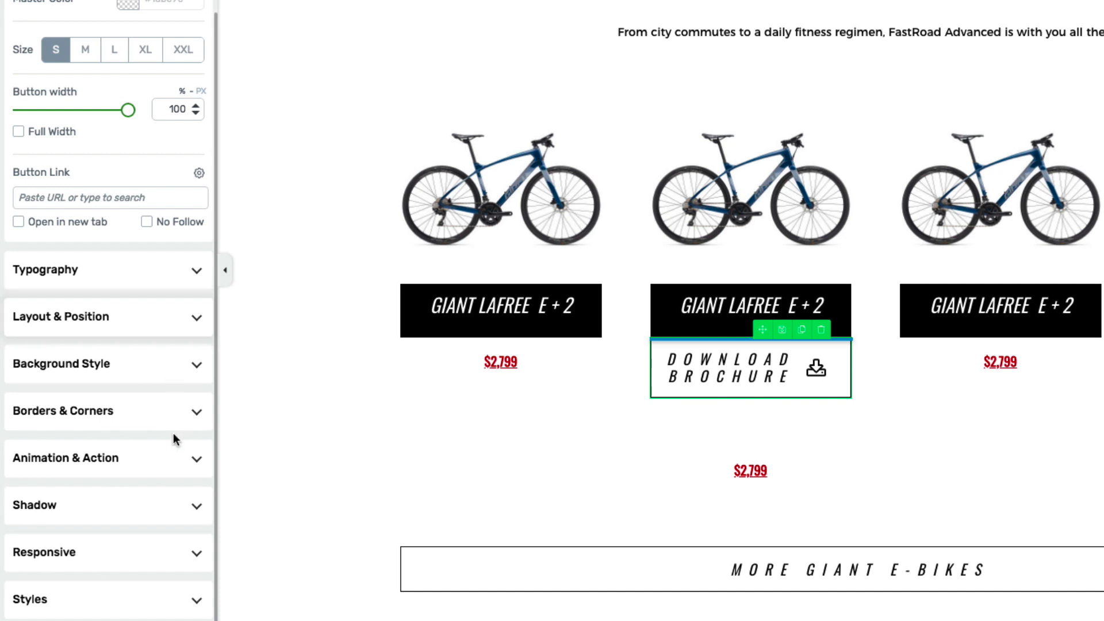
click(197, 460)
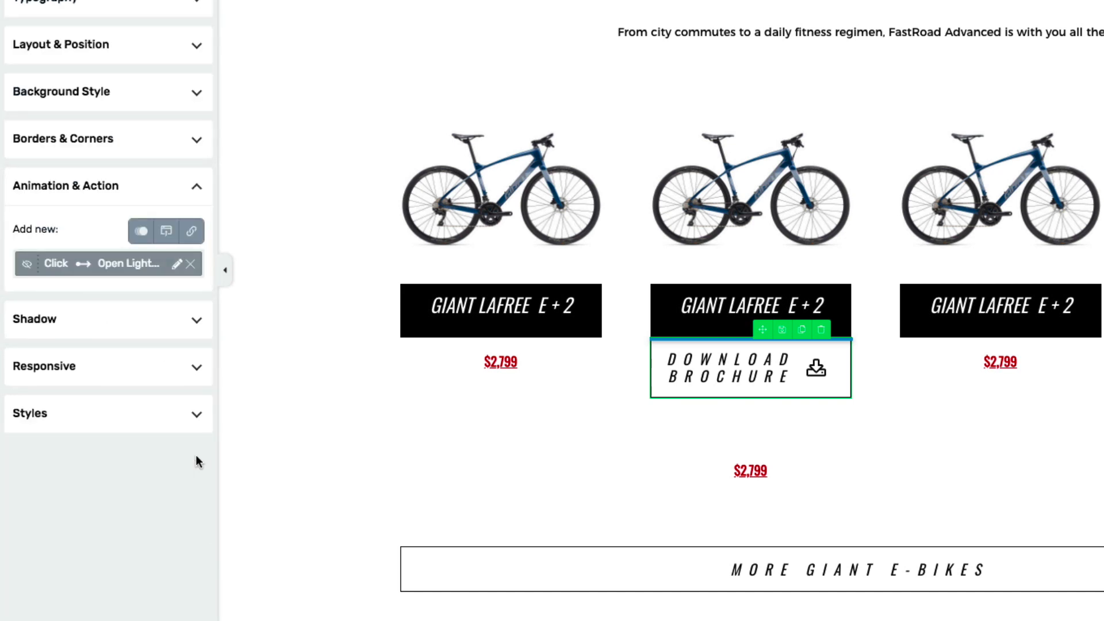
click(190, 264)
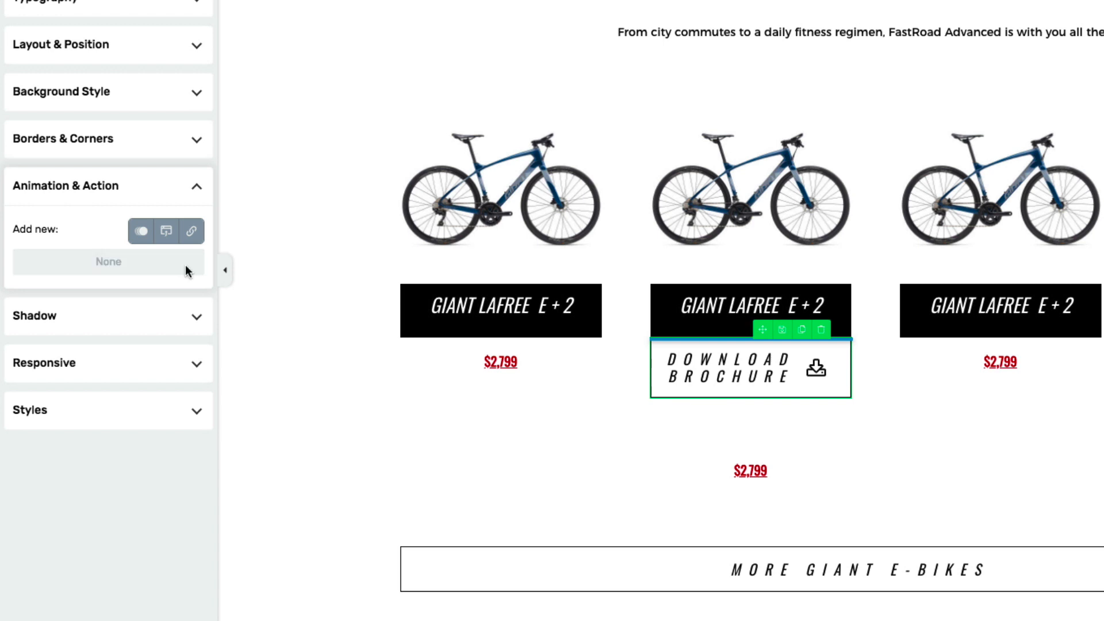
click(193, 231)
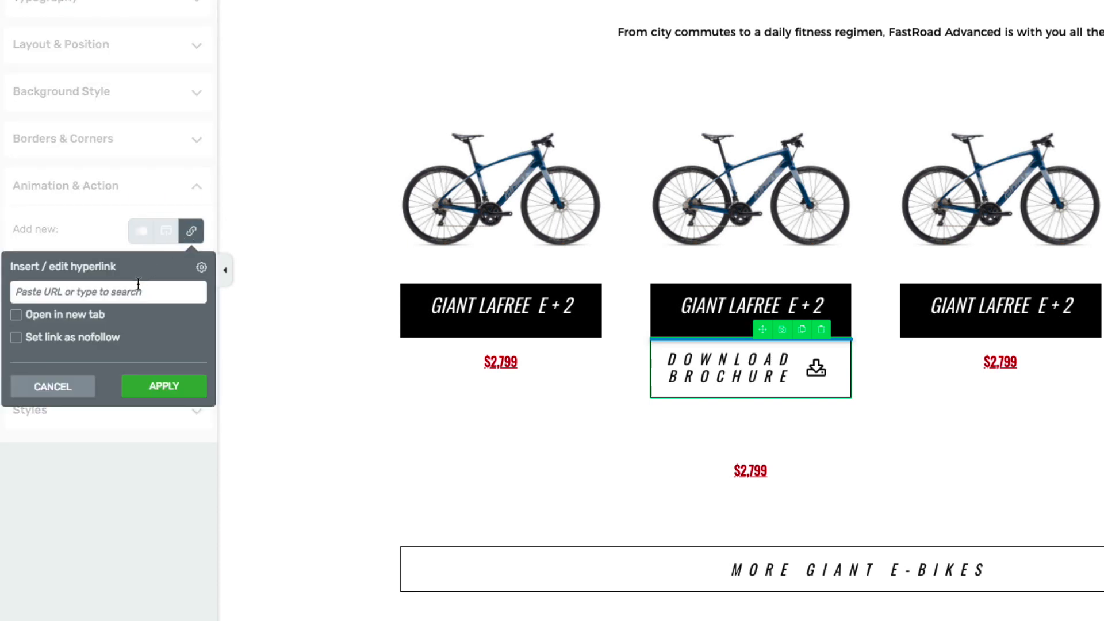
key(ctrl+v)
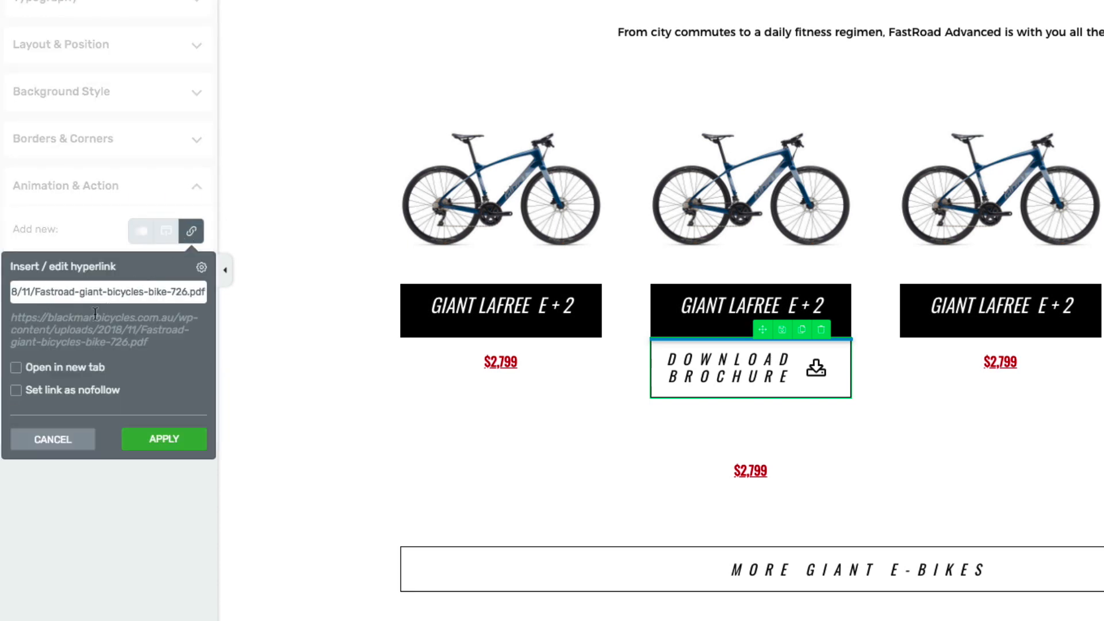
click(16, 369)
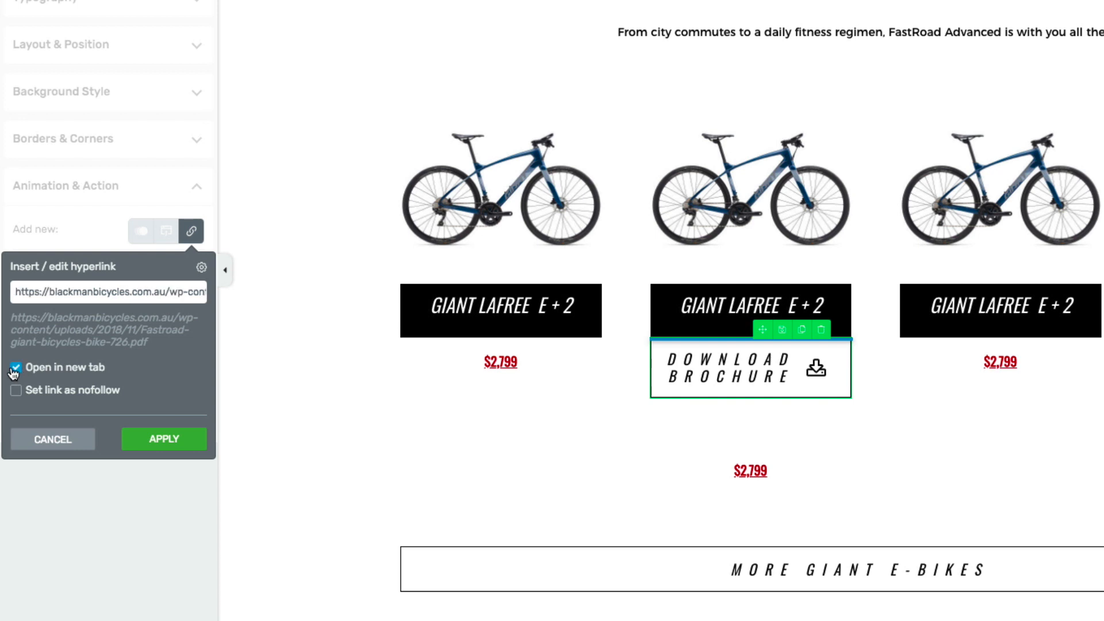
click(152, 439)
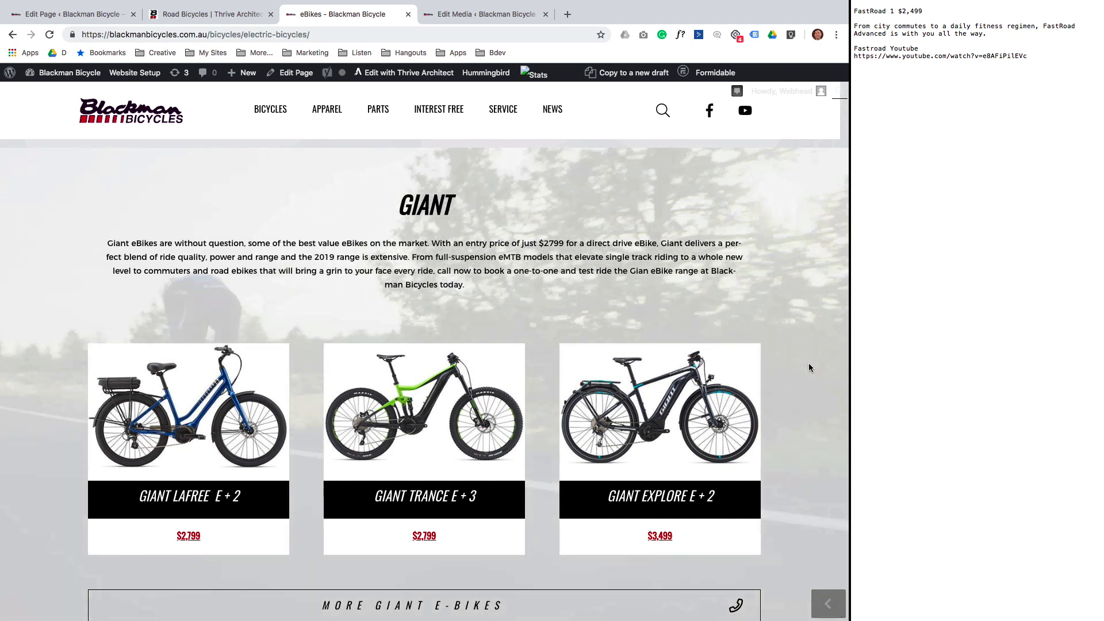
Copy the Fastroad YouTube link from the notes.
key(ctrl+shift+Tab)
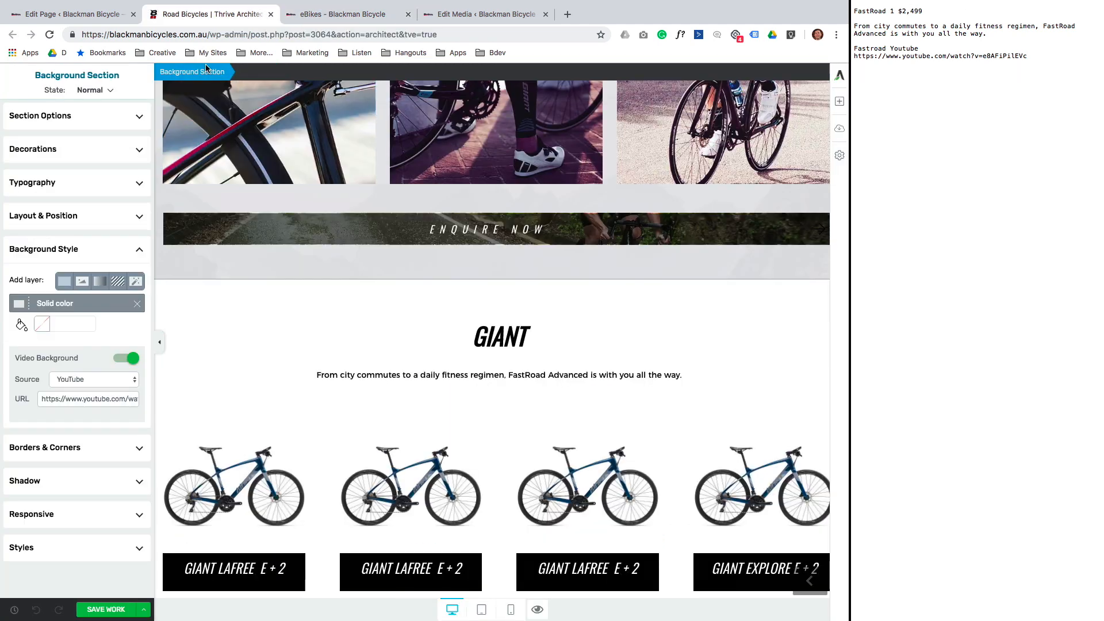
click(996, 59)
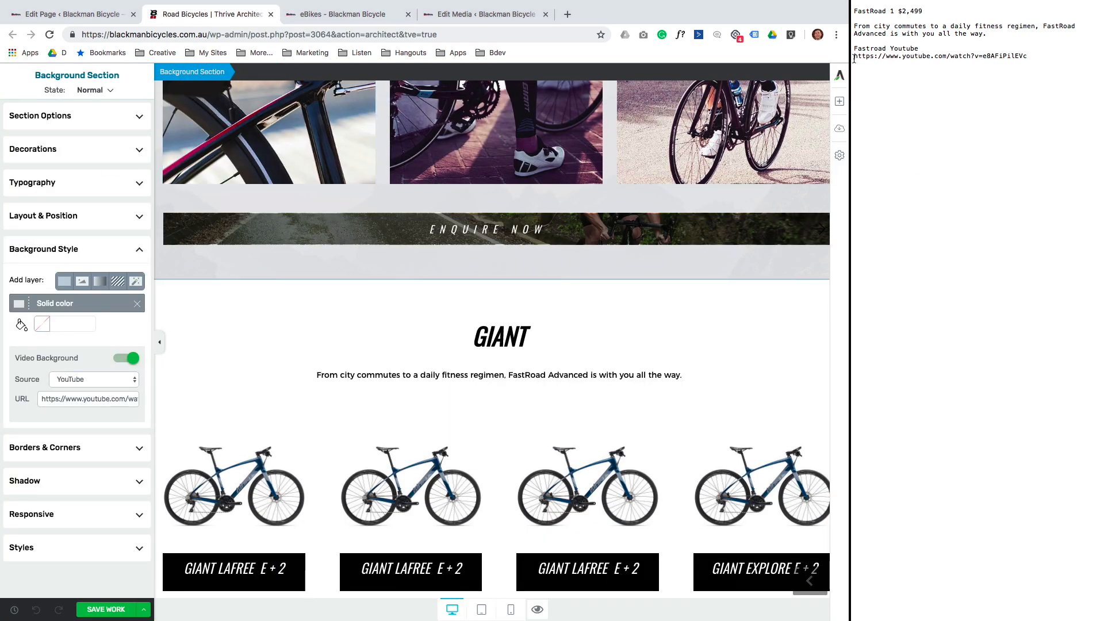
drag(854, 59, 1020, 60)
right_click(1006, 53)
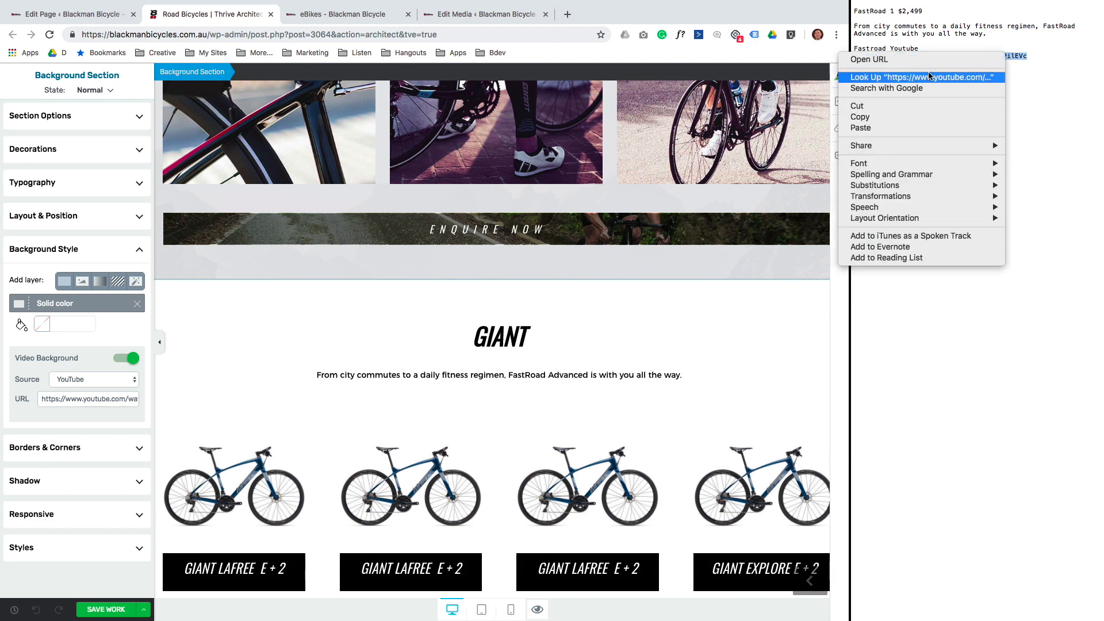
click(869, 107)
Replace the Giant section's background video URL with the Fastroad YouTube link and save the page.
click(39, 398)
triple_click(40, 398)
right_click(61, 398)
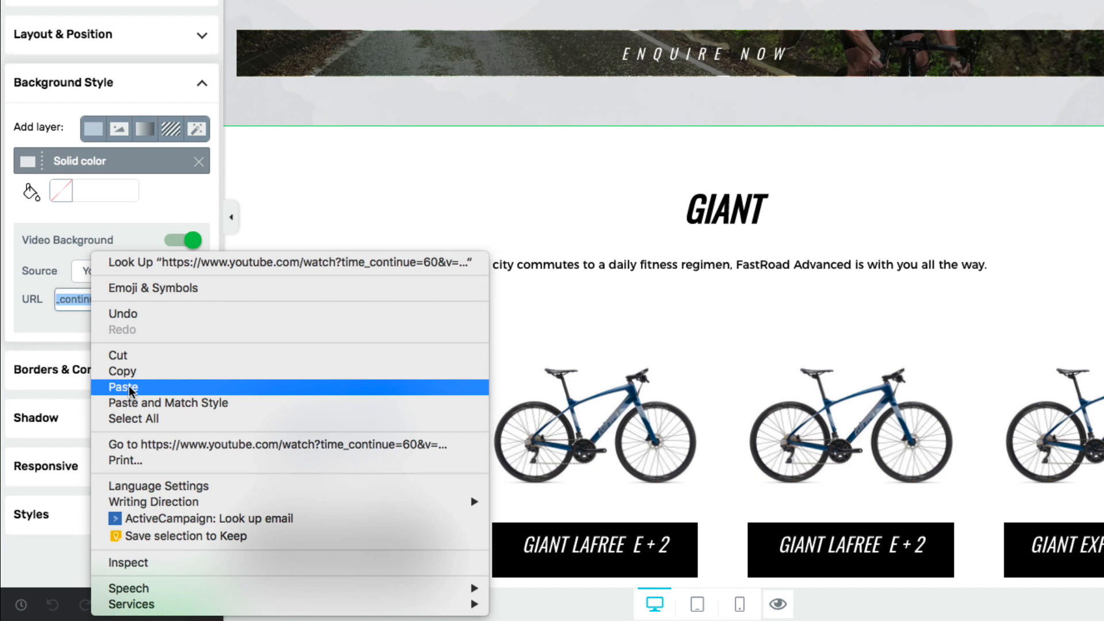
click(129, 386)
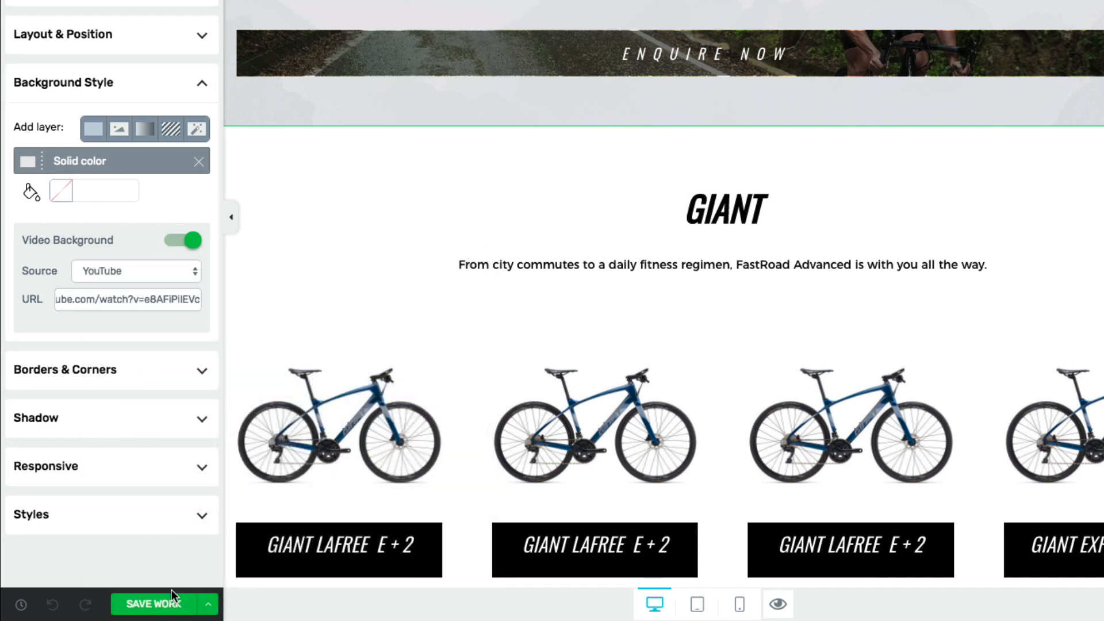
click(172, 605)
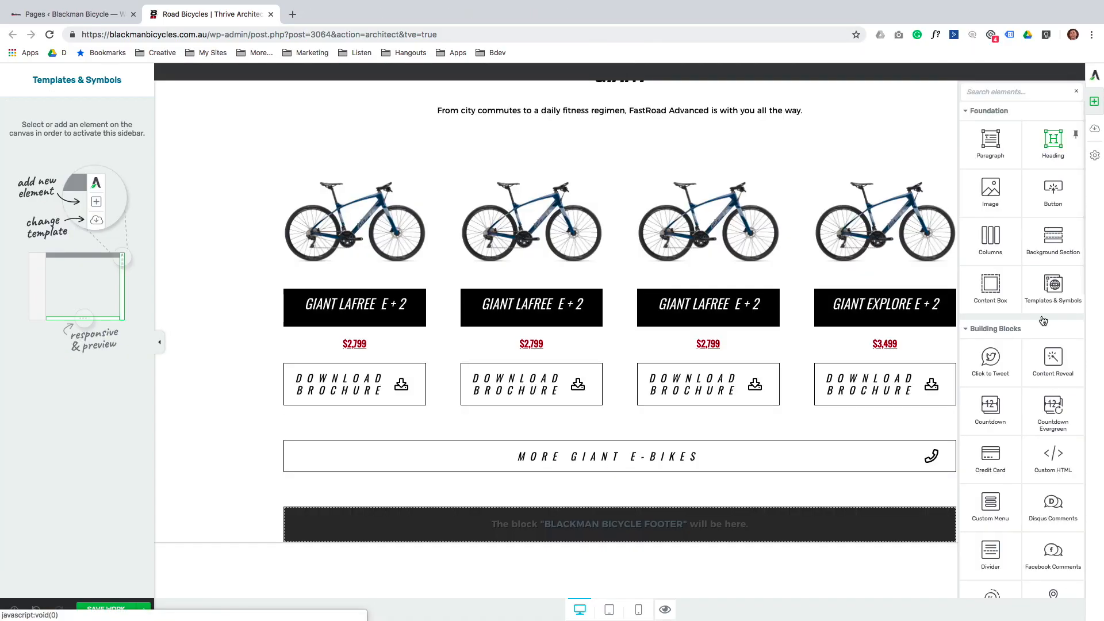
Insert the Kalkhoff grey template below the Giant section, then the Focus Grey template below Kalkhoff.
click(1053, 288)
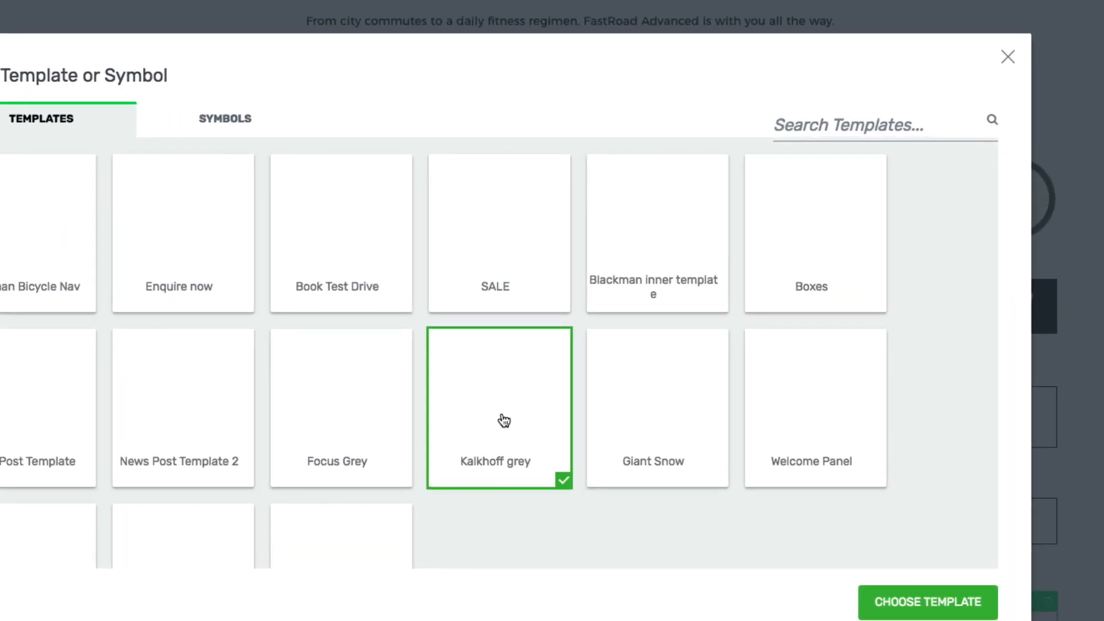
click(916, 595)
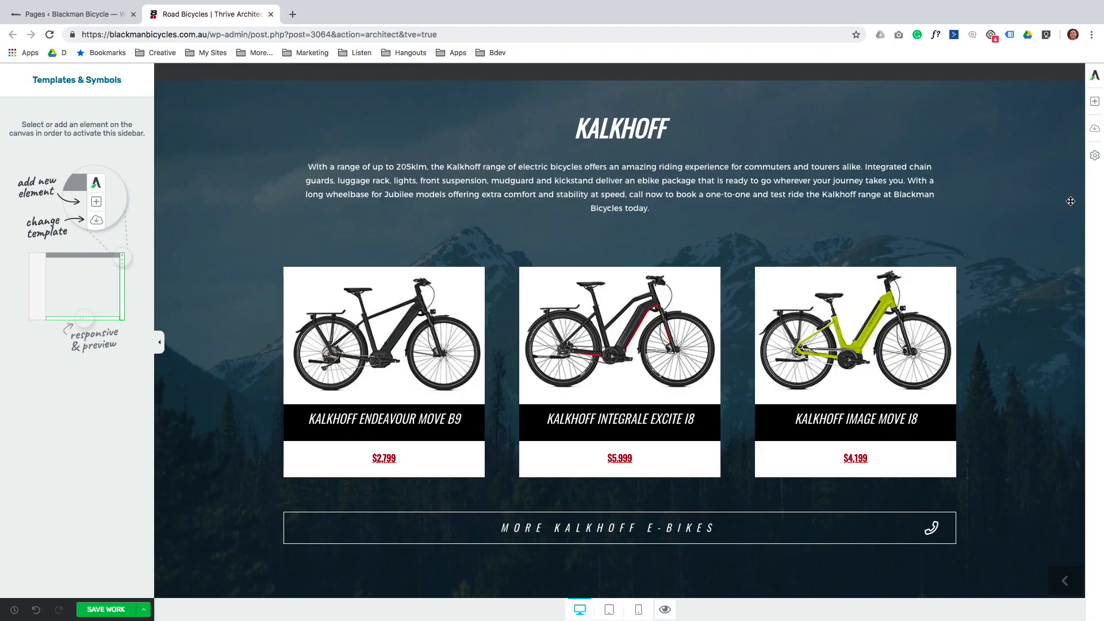
click(1095, 99)
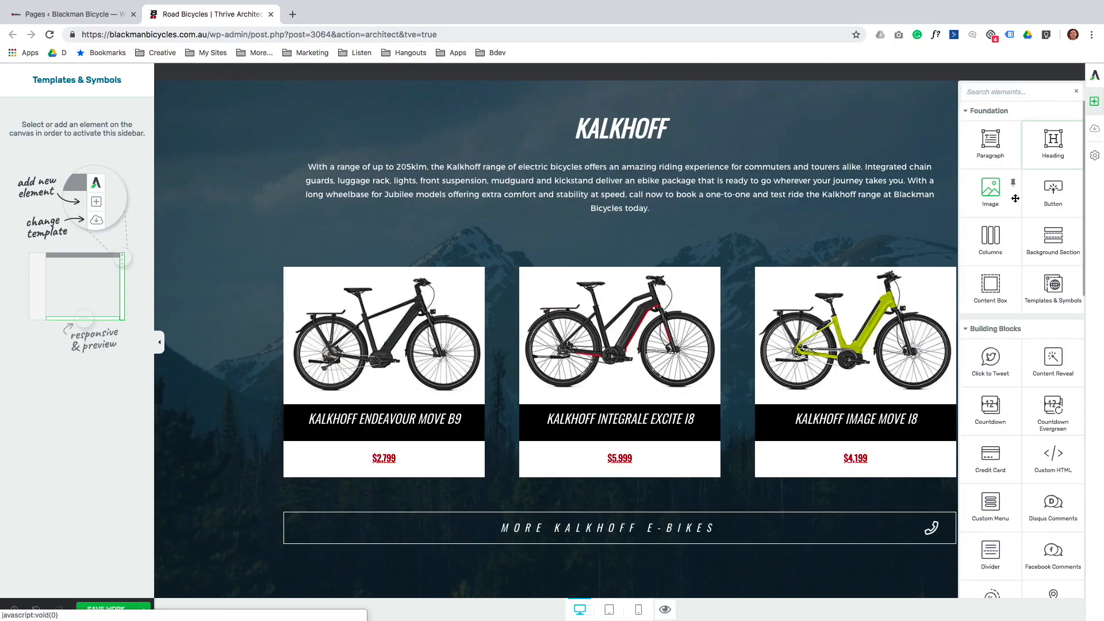
click(1050, 281)
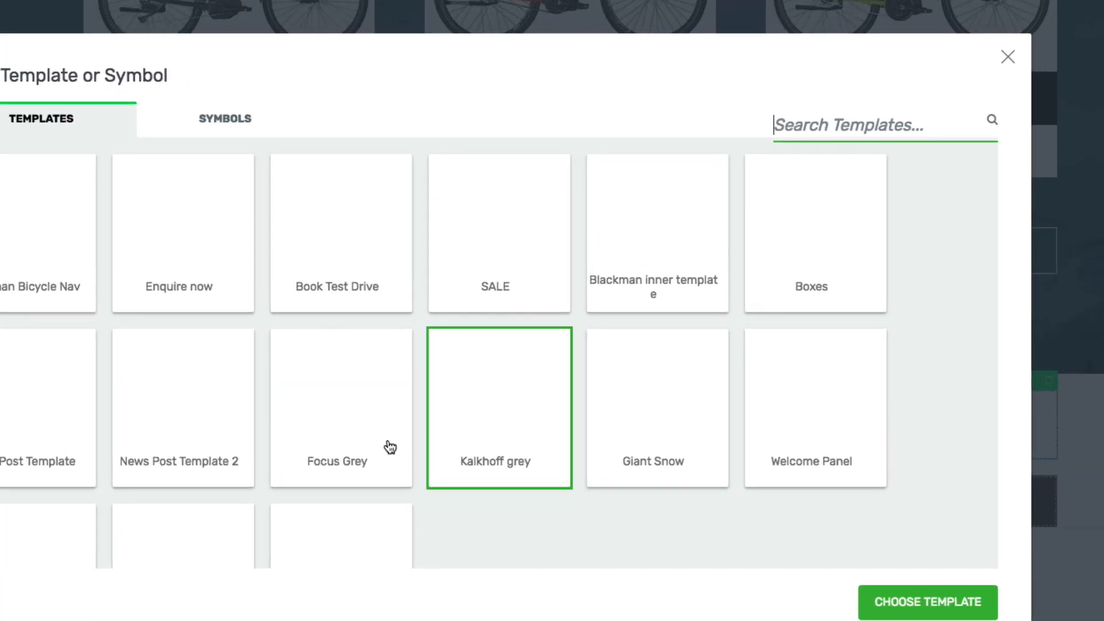
click(336, 446)
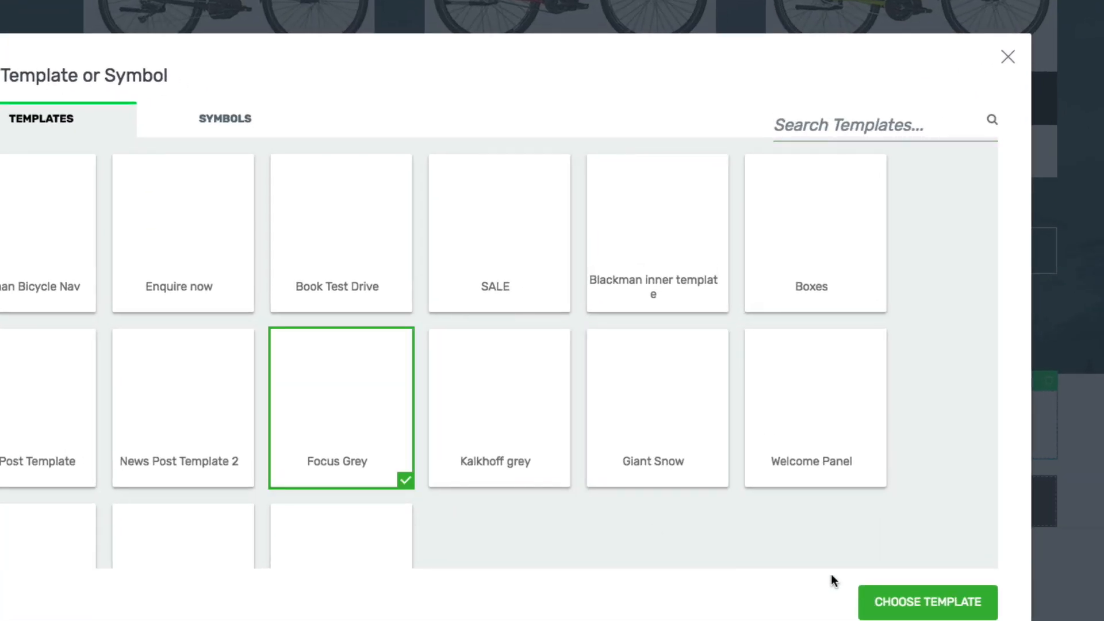
click(911, 602)
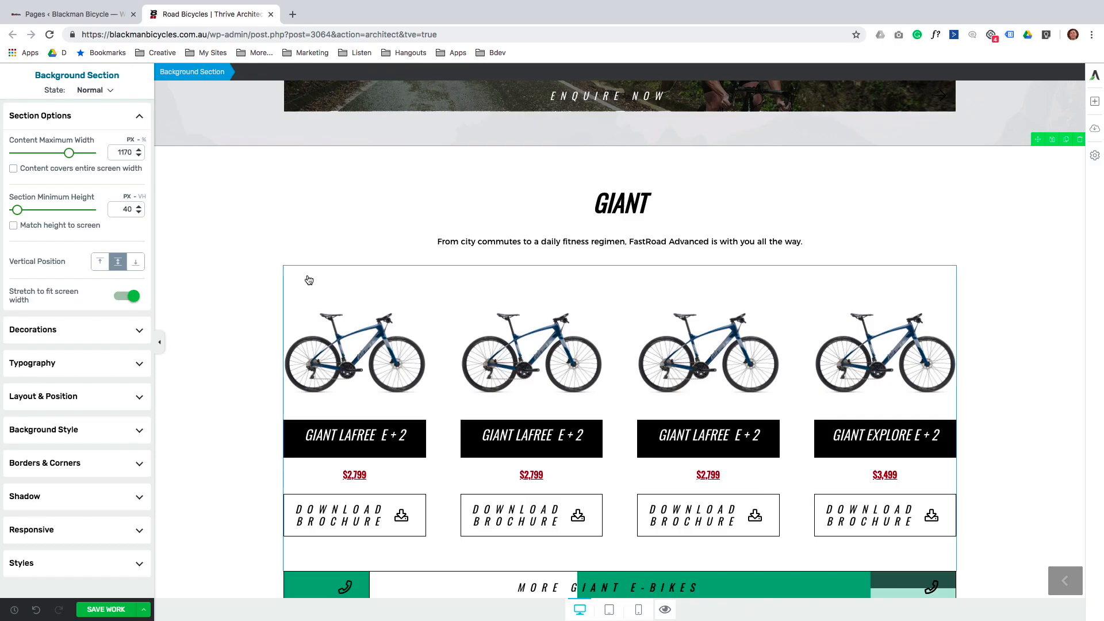
Duplicate the Giant product row and delete its third bike column, leaving three bikes.
click(391, 276)
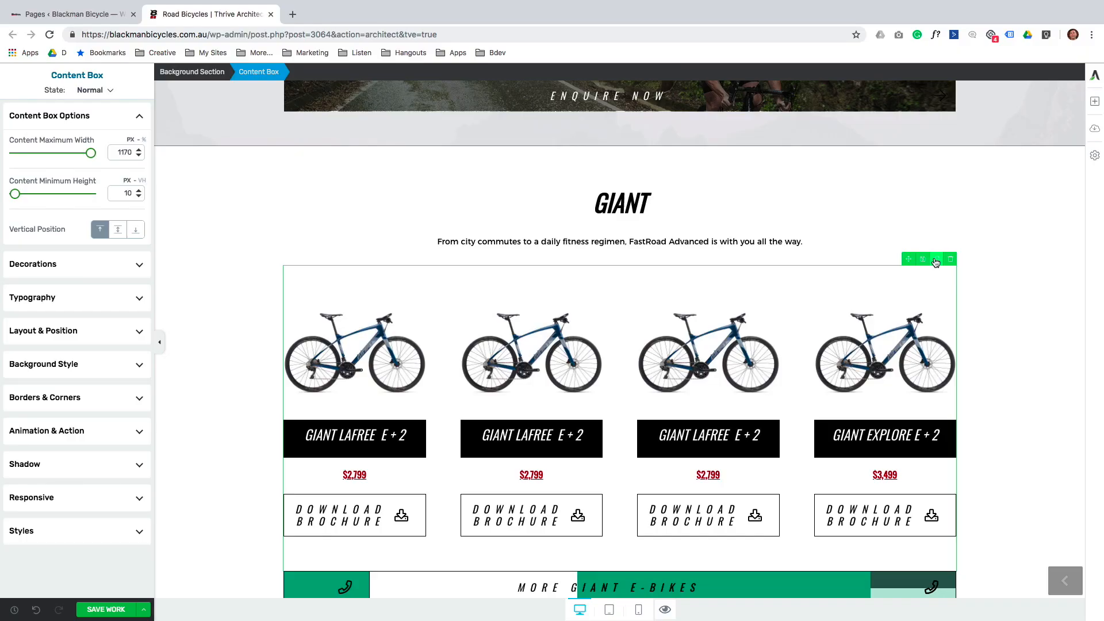
click(936, 260)
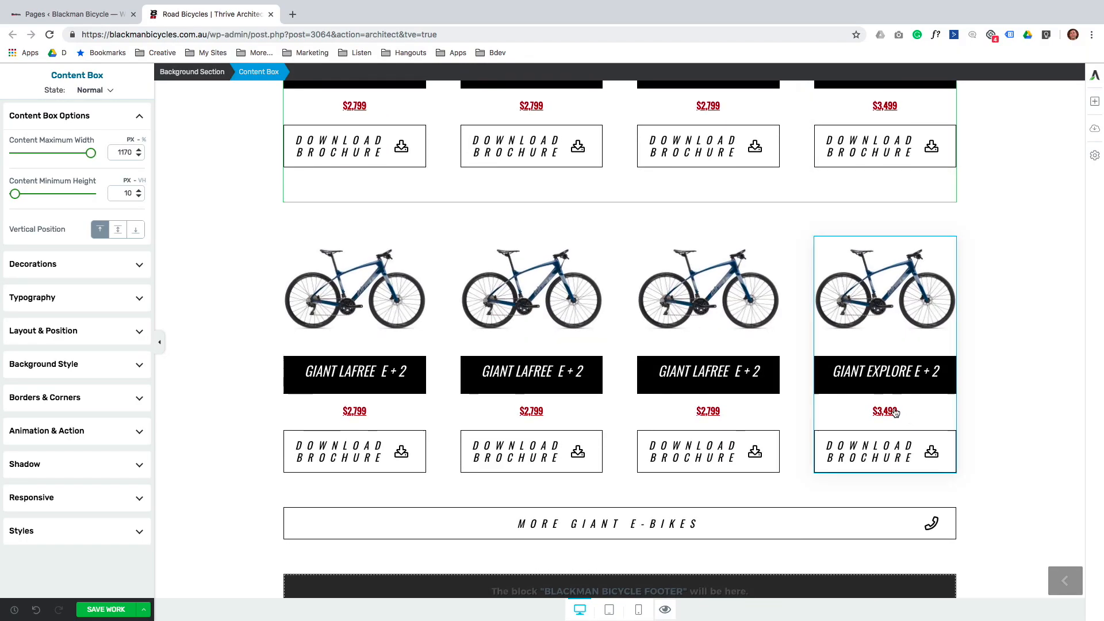
click(767, 254)
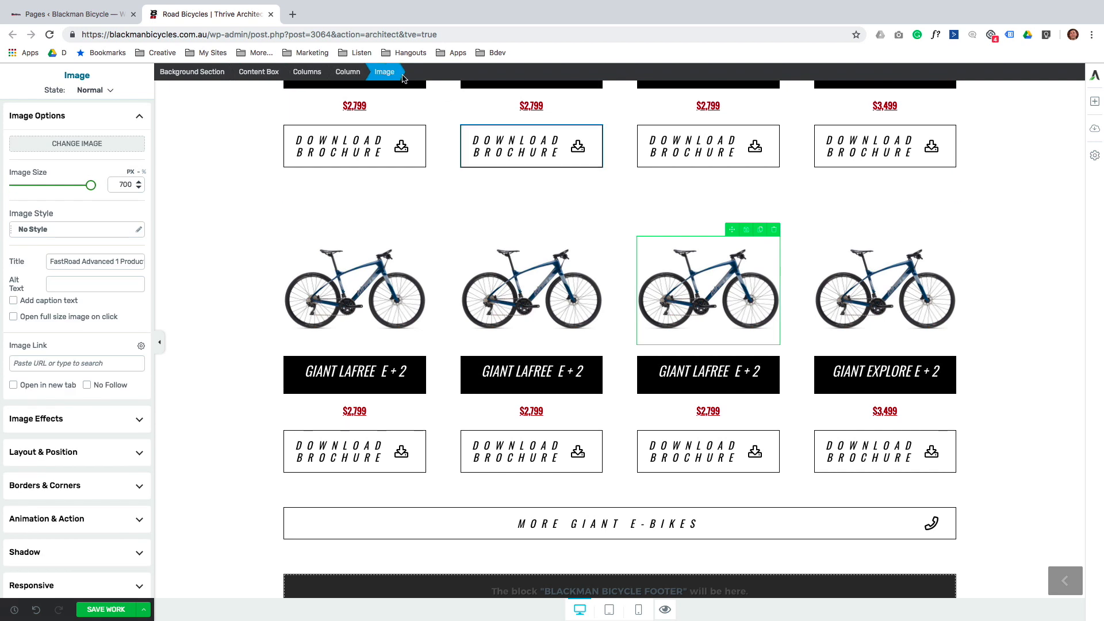
click(348, 72)
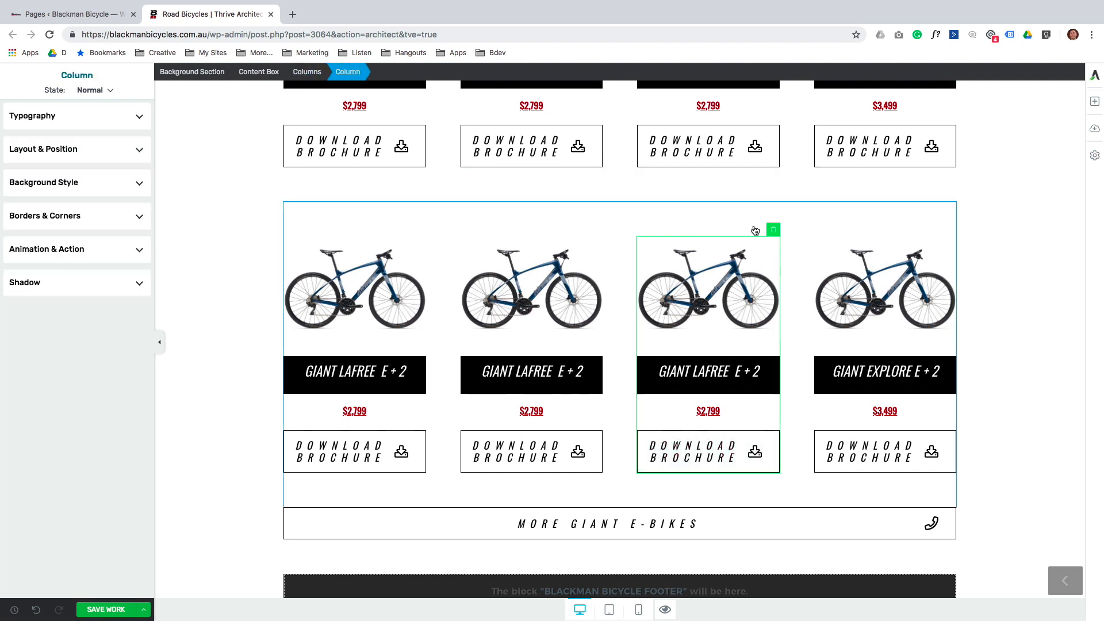
click(773, 231)
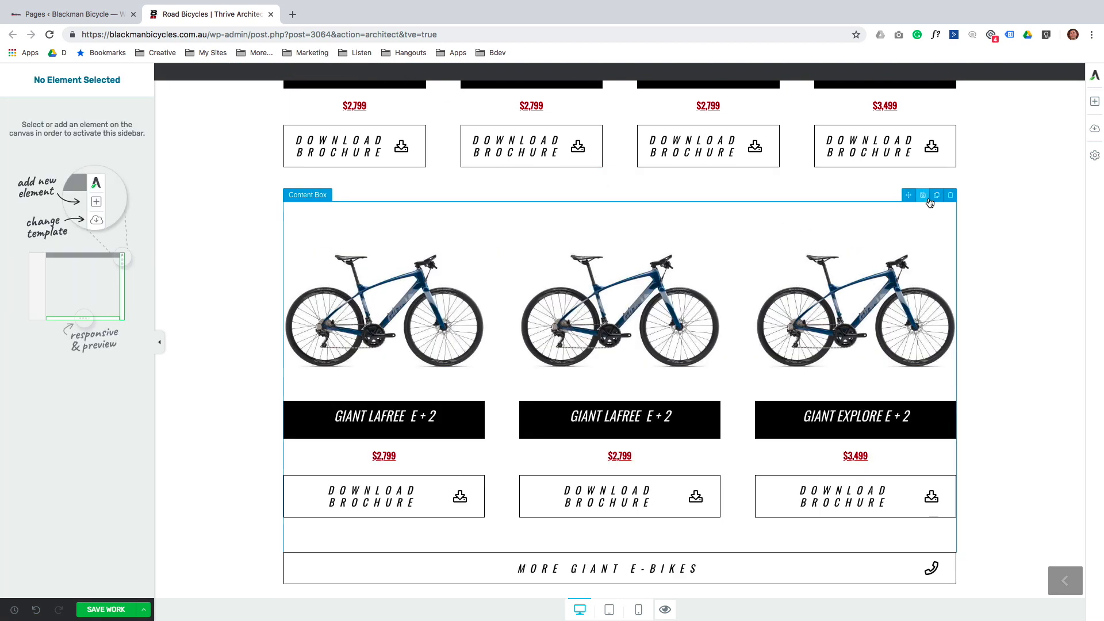
Duplicate the three-bike row and delete its middle column, leaving Lafree E+2 and Explore E+2.
click(936, 195)
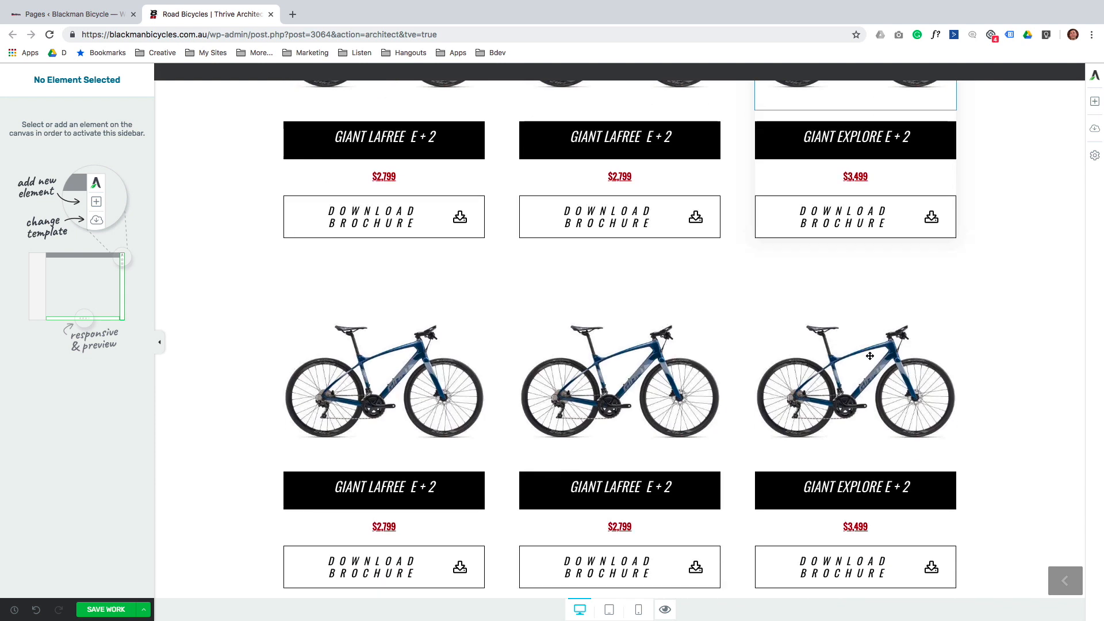
click(684, 309)
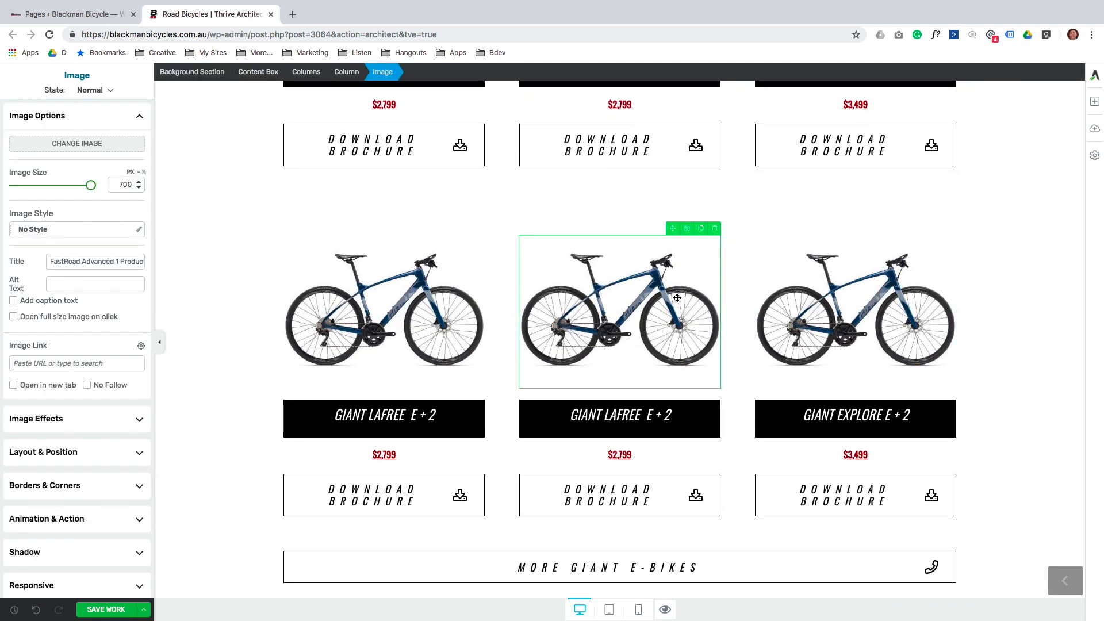
click(336, 71)
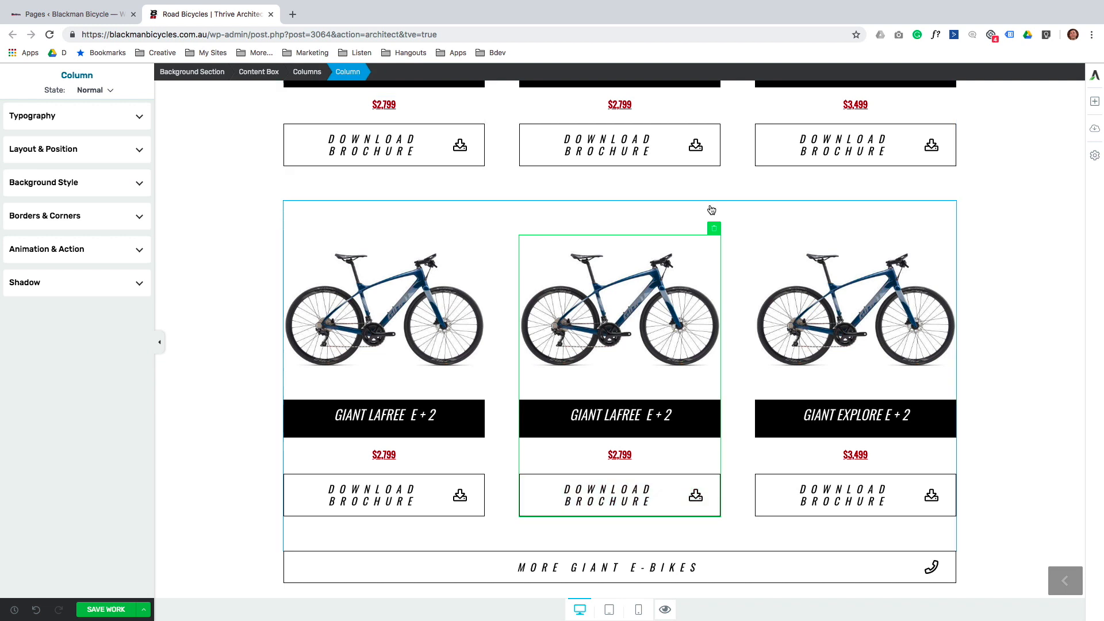
click(716, 230)
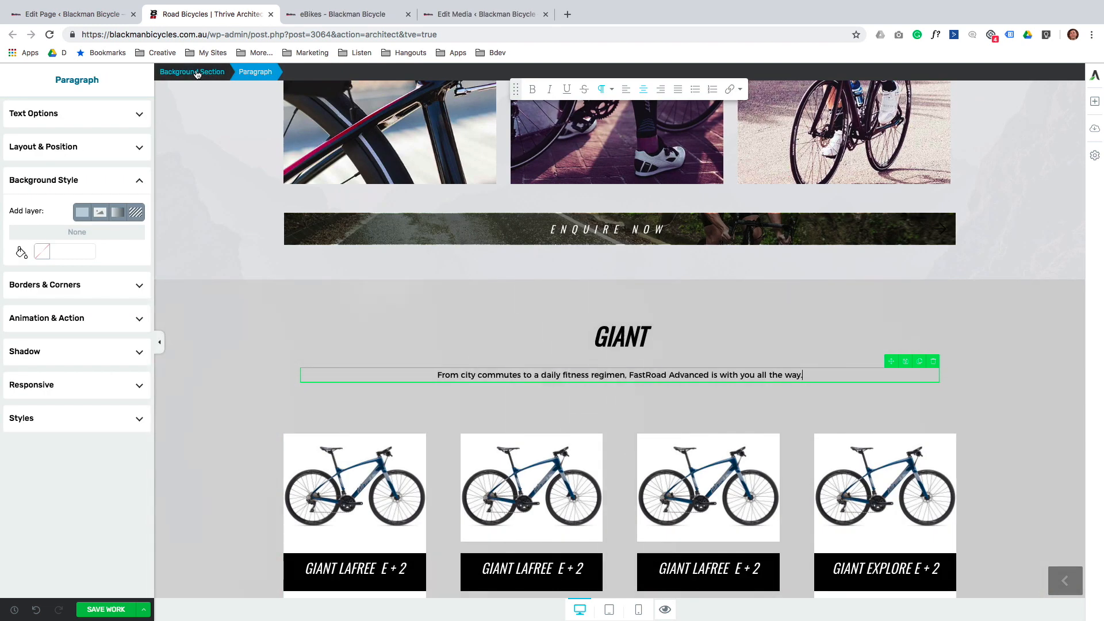
click(963, 247)
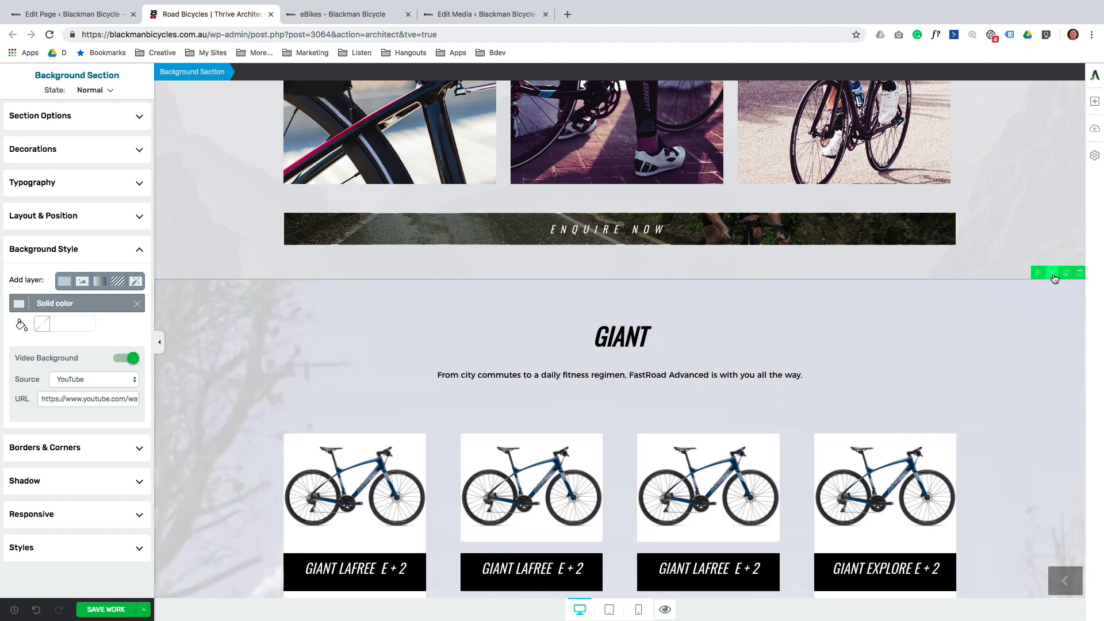
Save the Giant section as template 'Giant Bikes Product Sections' under the Product Panel category.
click(1052, 273)
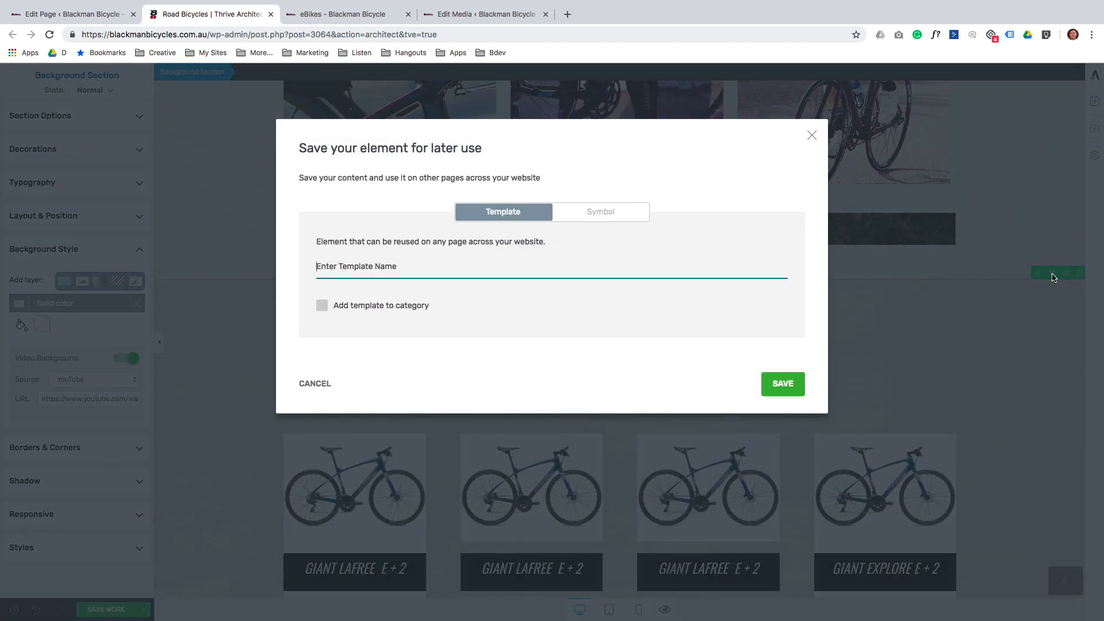
text(Giant Bikes Product Sections)
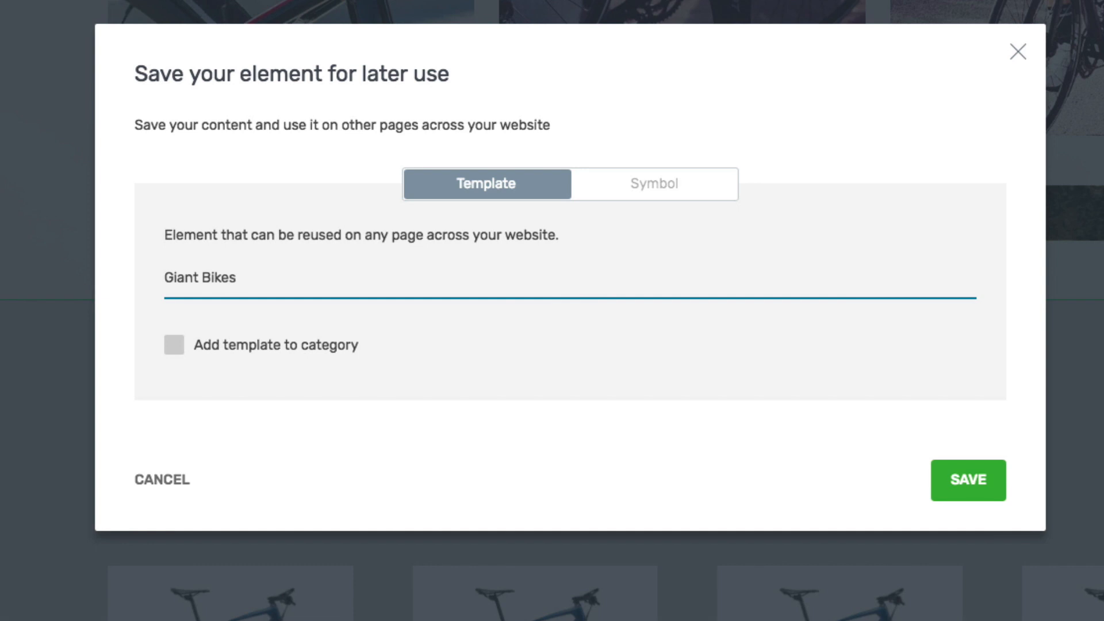
click(203, 361)
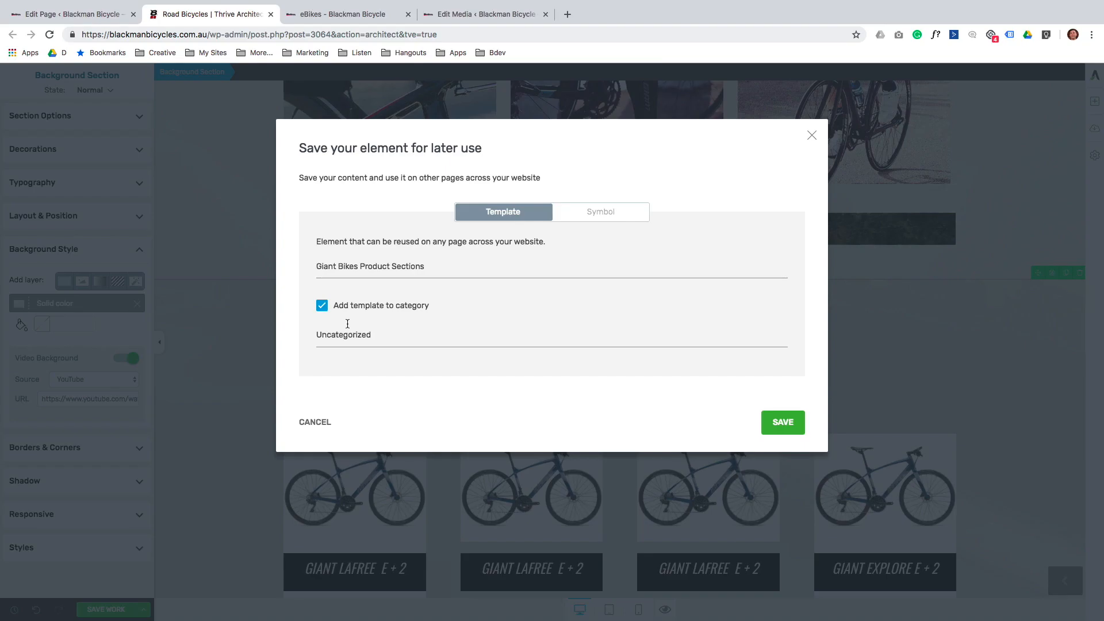
click(351, 334)
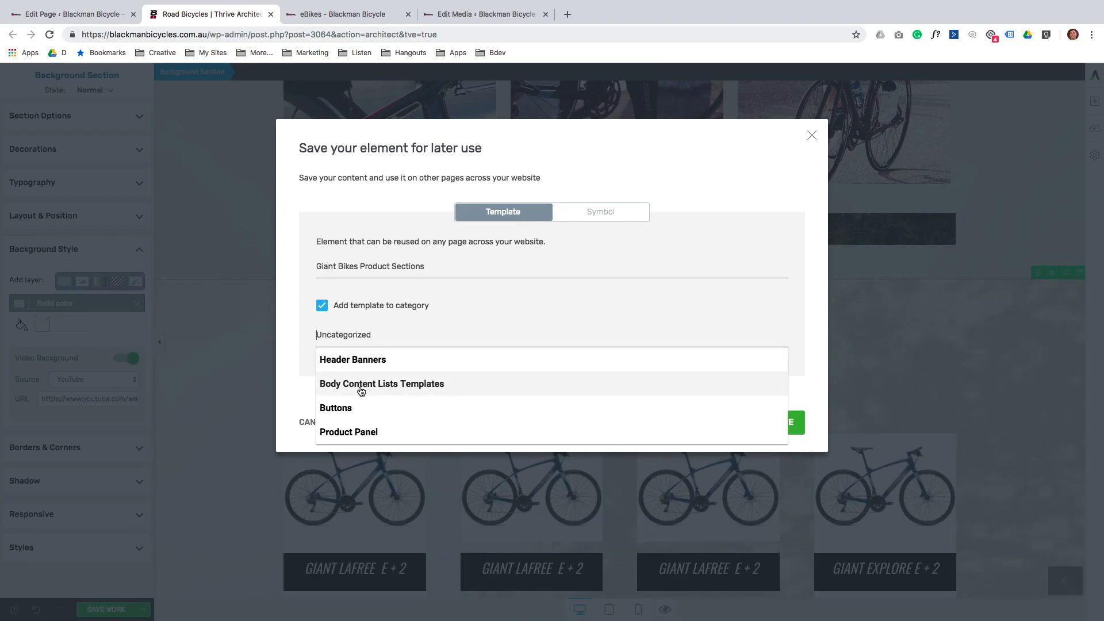
click(361, 432)
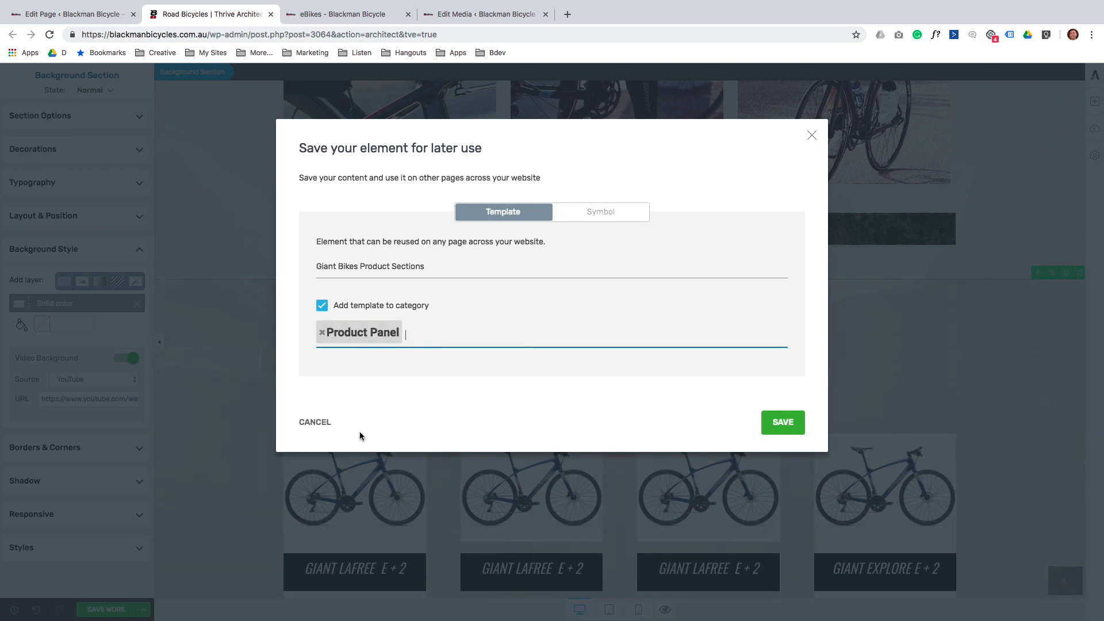
click(783, 423)
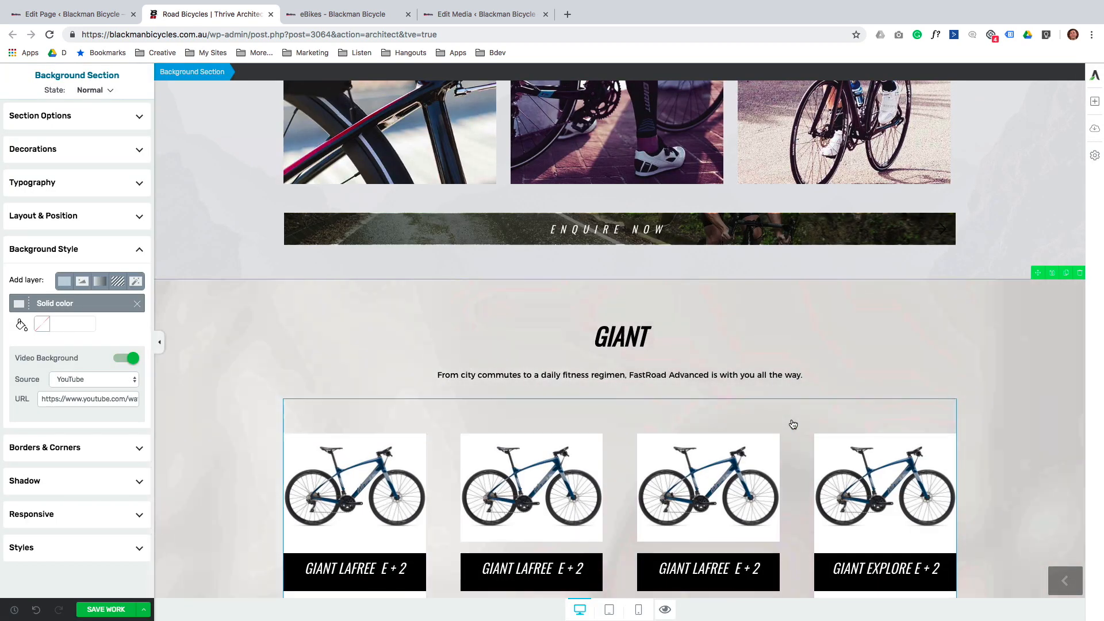
scroll(793, 425, down, 3)
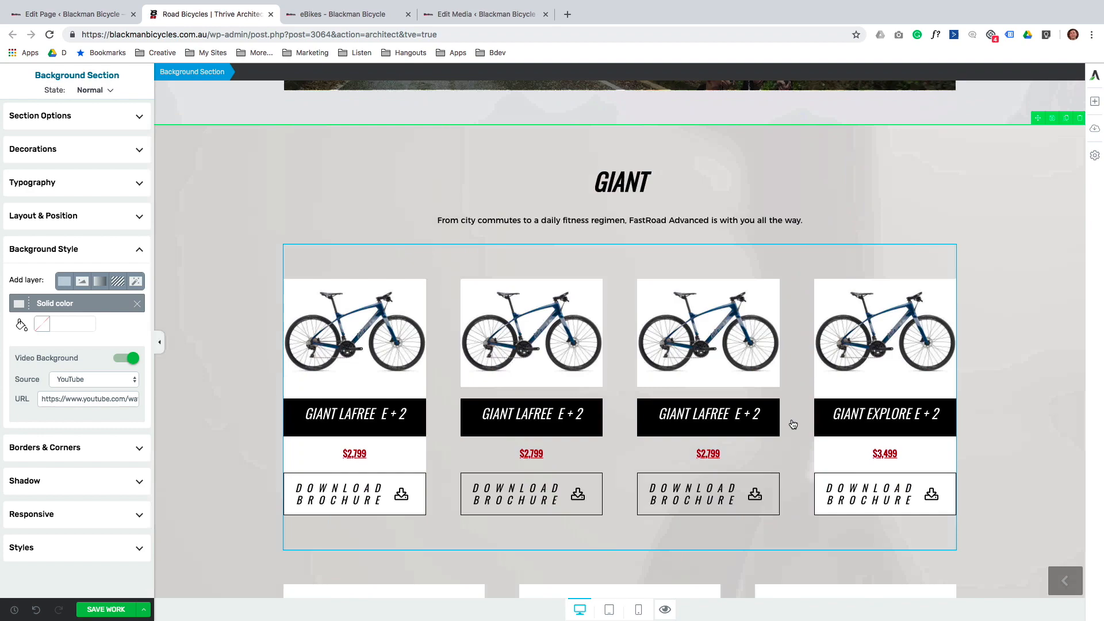
scroll(793, 424, down, 7)
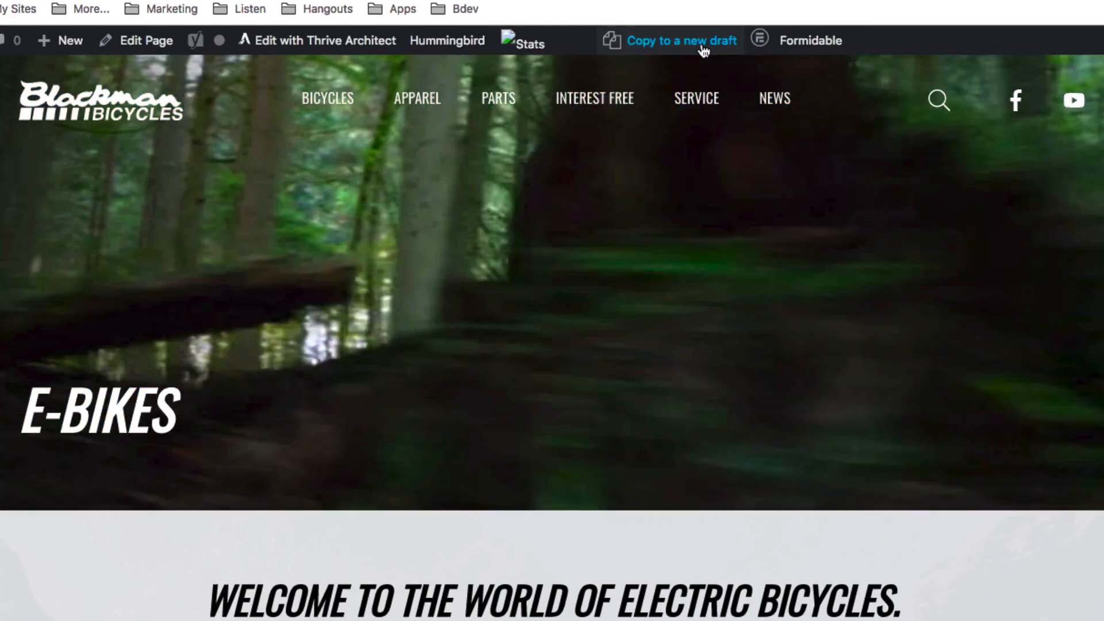
Copy the eBikes page to a draft titled 'My new page', slug may-new-page, and open it in Thrive Architect.
click(704, 50)
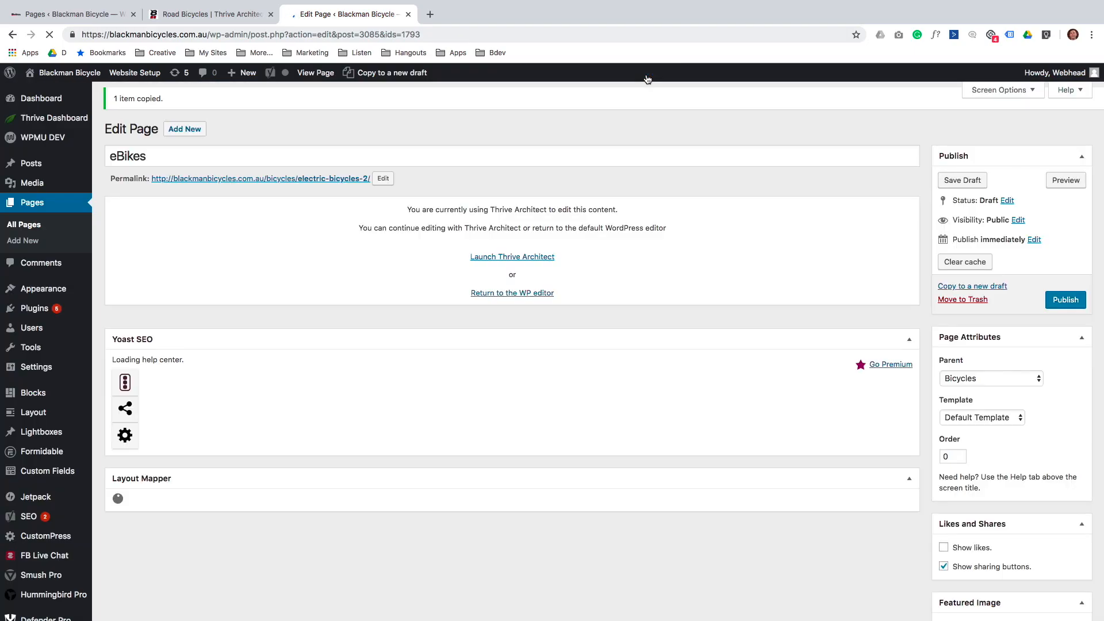
double_click(146, 153)
text(My new page)
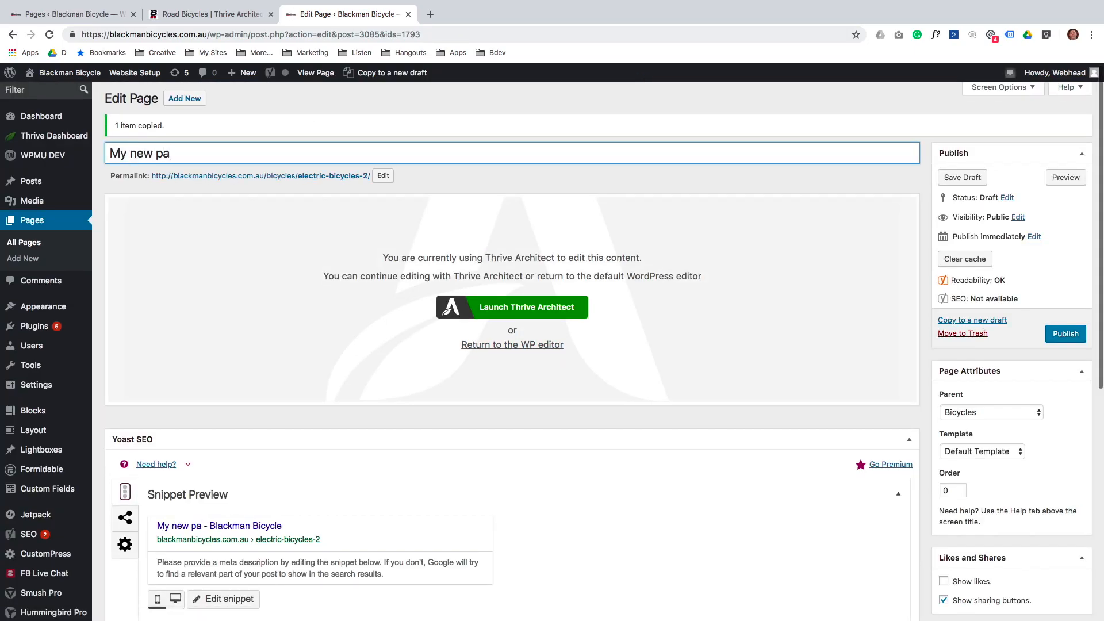
click(382, 176)
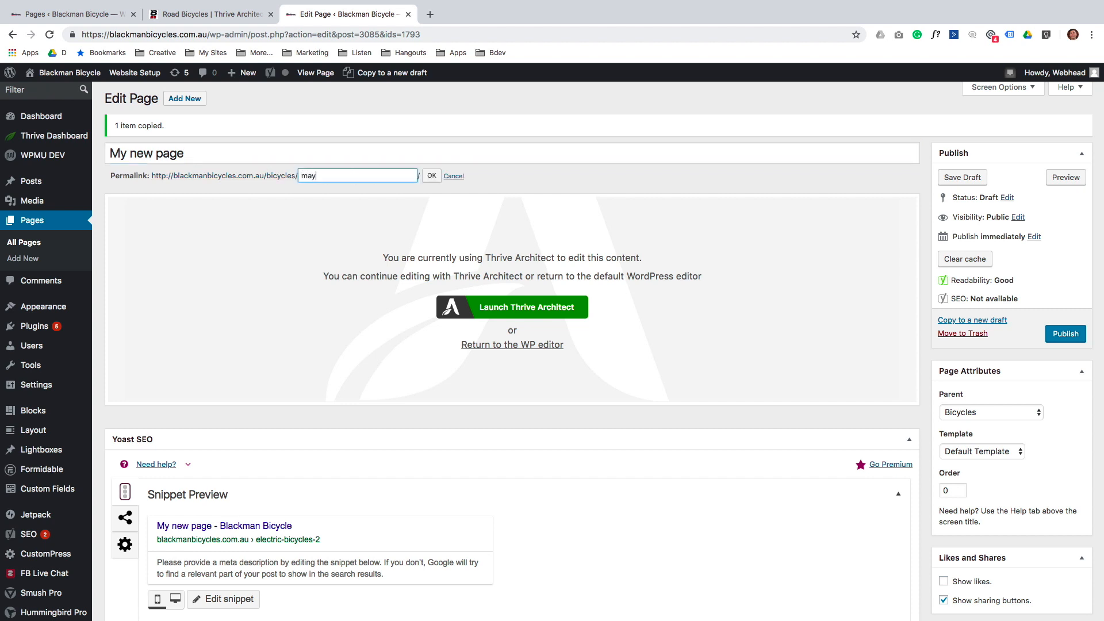
click(435, 177)
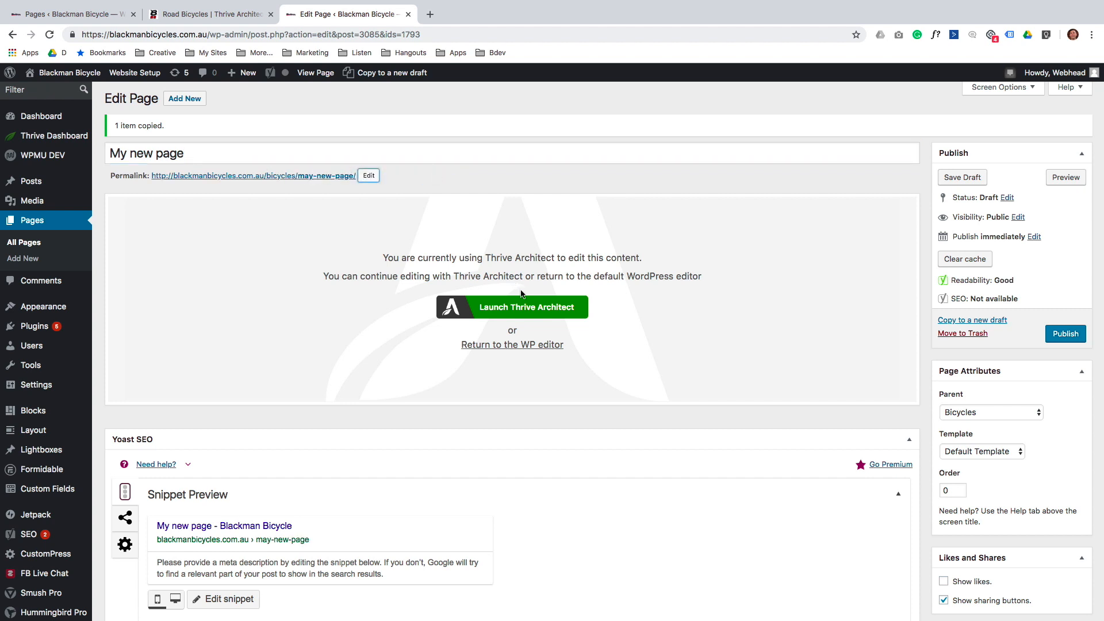
click(458, 307)
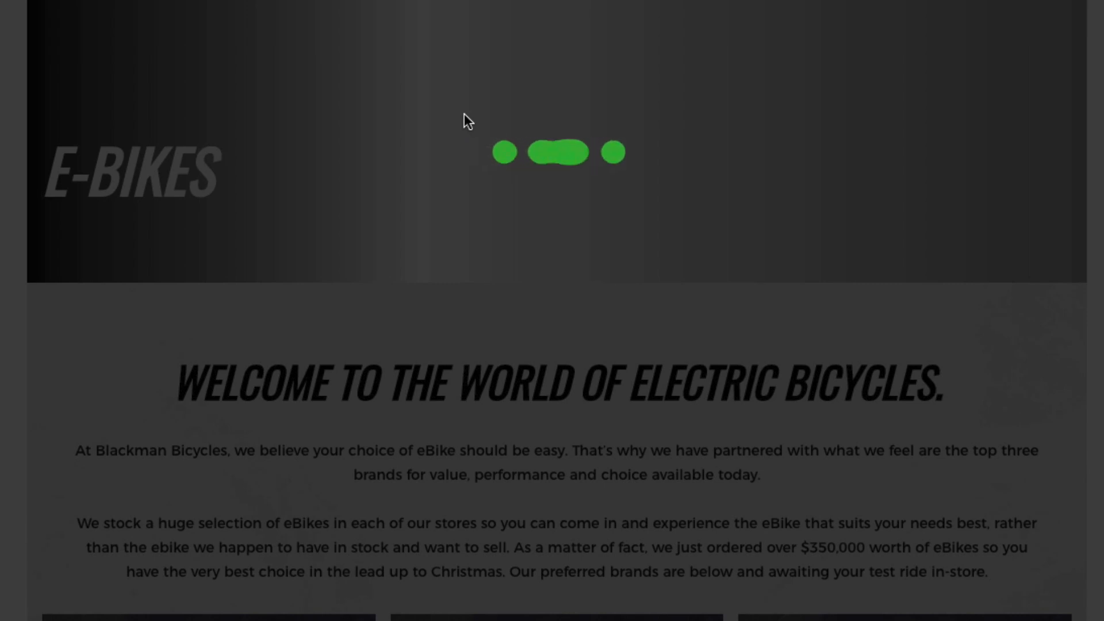